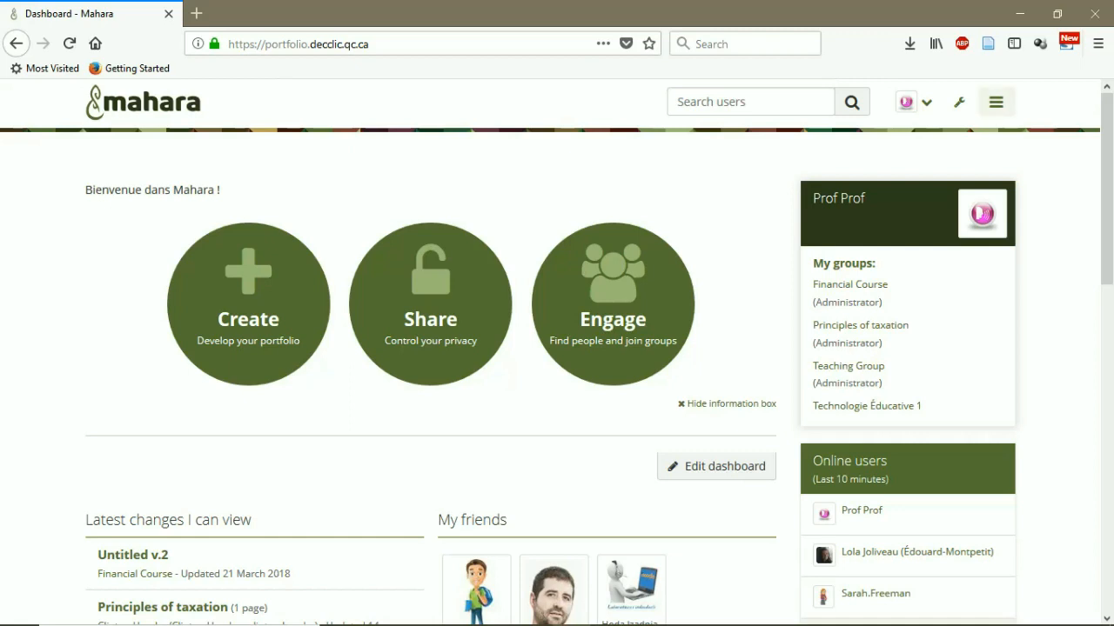
Go to the My groups page from the Groups section of the main menu
click(996, 102)
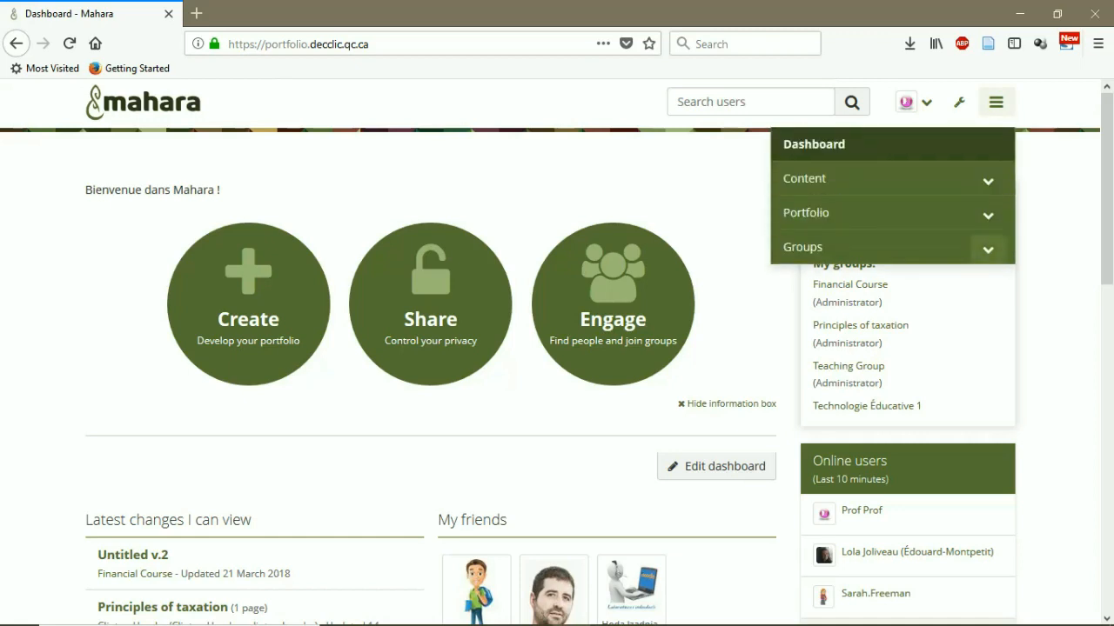
click(988, 248)
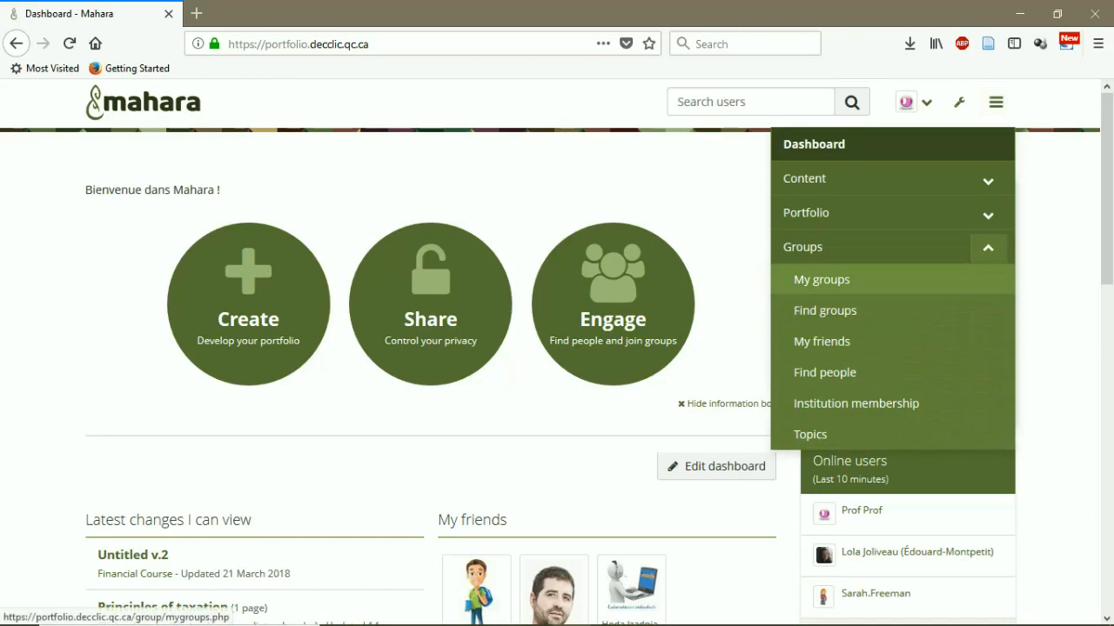
click(821, 279)
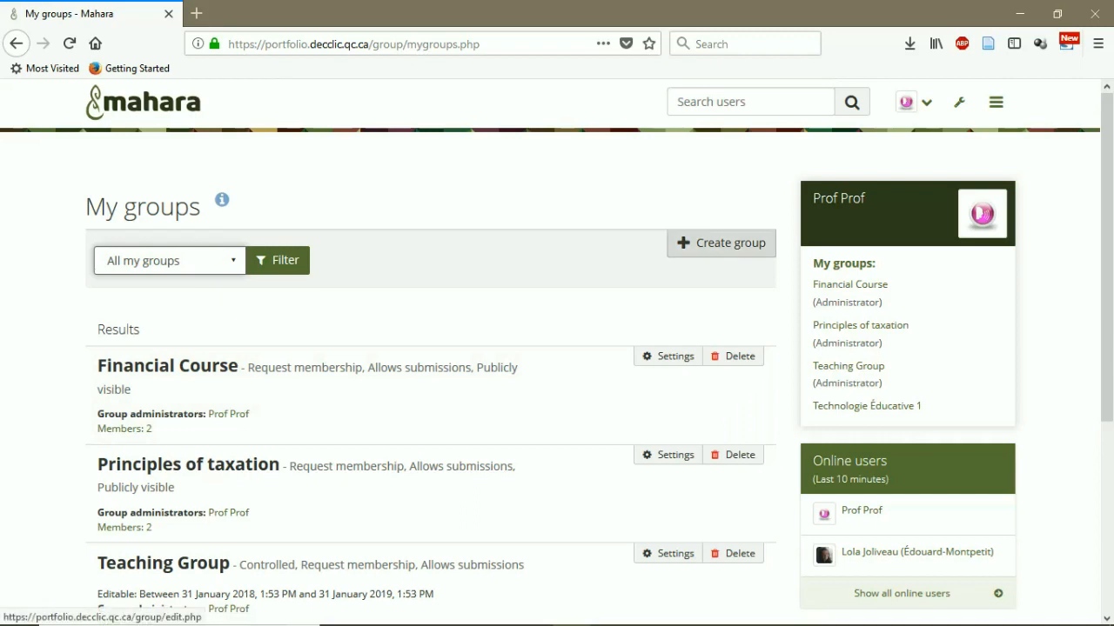
Start a new group named 'English Grammar Course' and scroll down to Membership settings
click(722, 243)
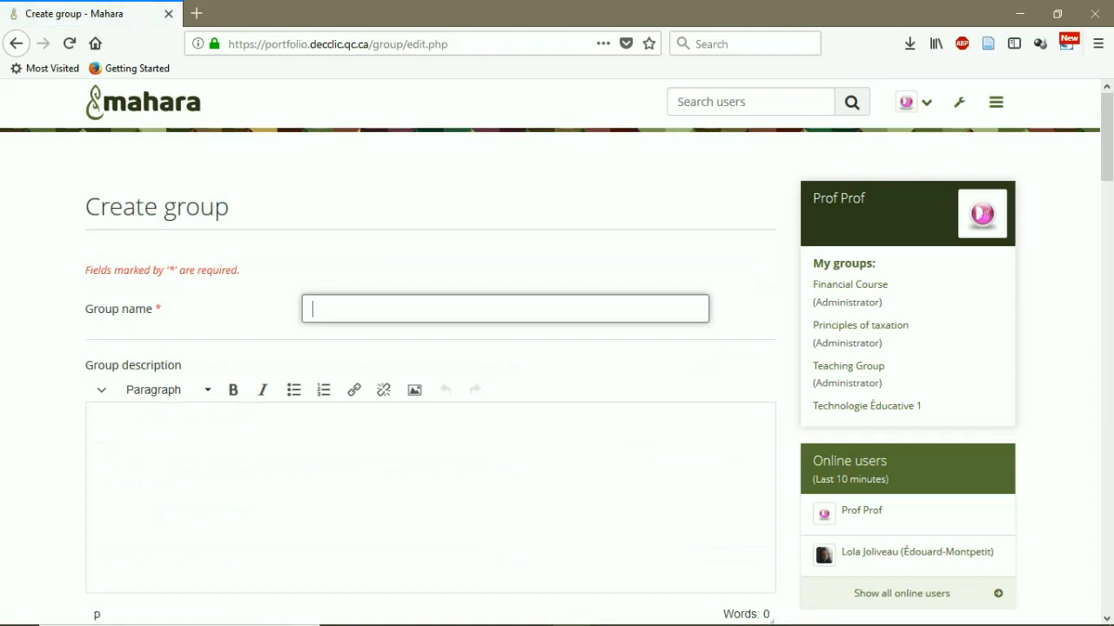
text(E)
key(Down)
key(Return)
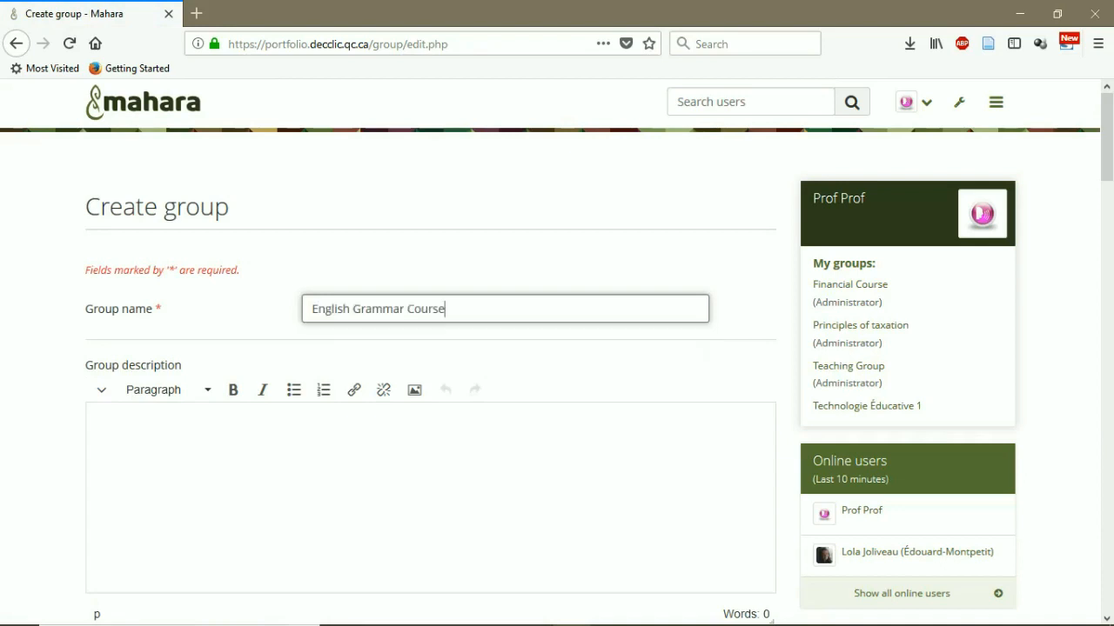
scroll(557, 374, down, 2)
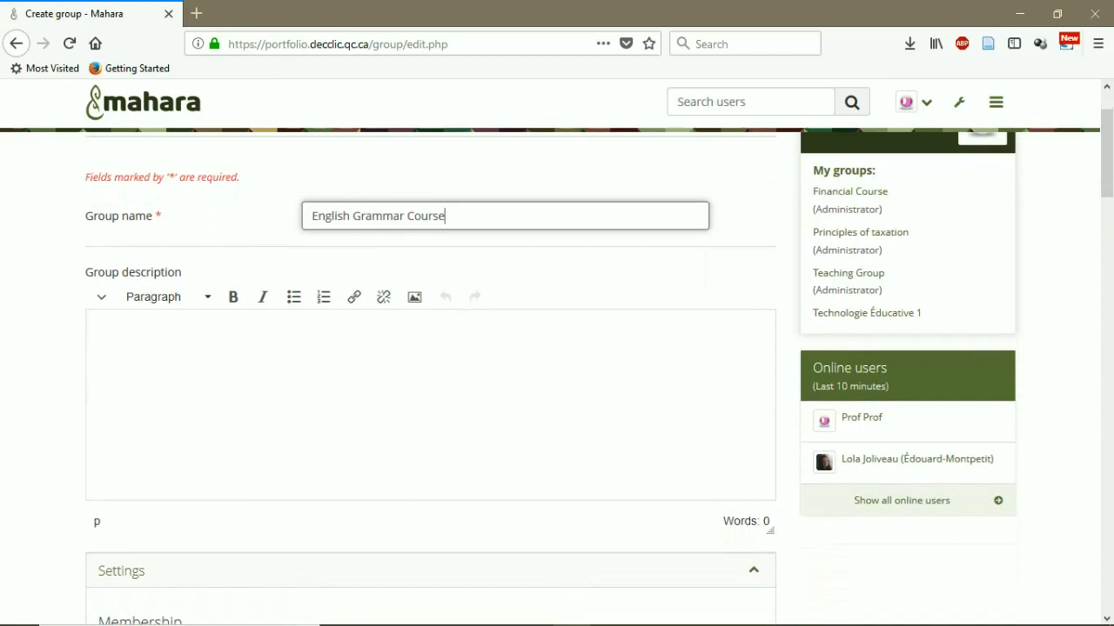
scroll(557, 365, down, 6)
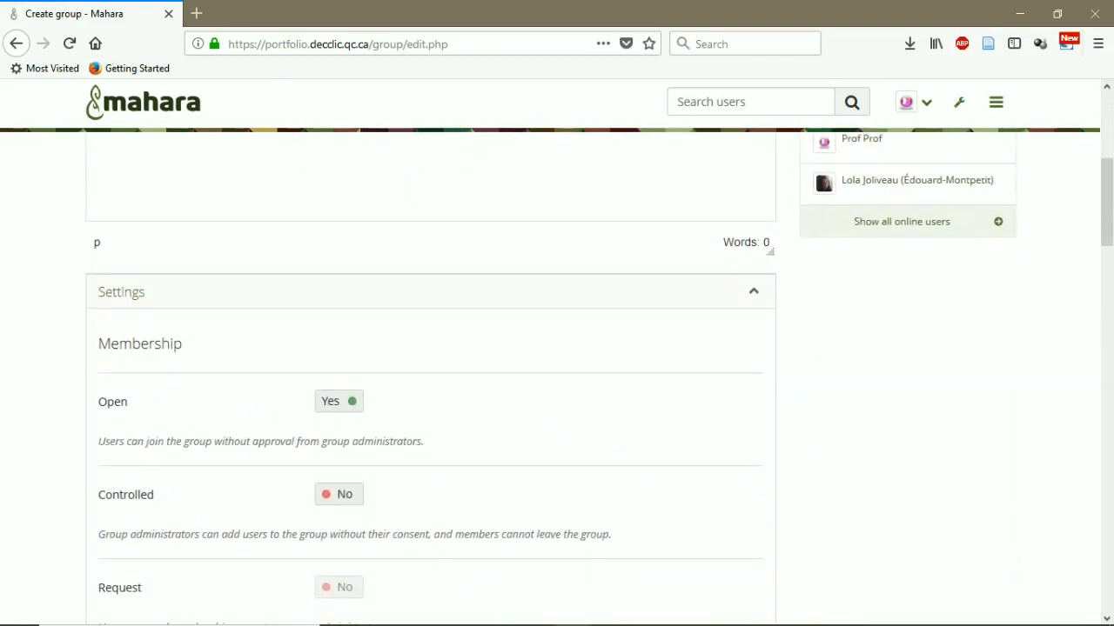
scroll(557, 374, down, 2)
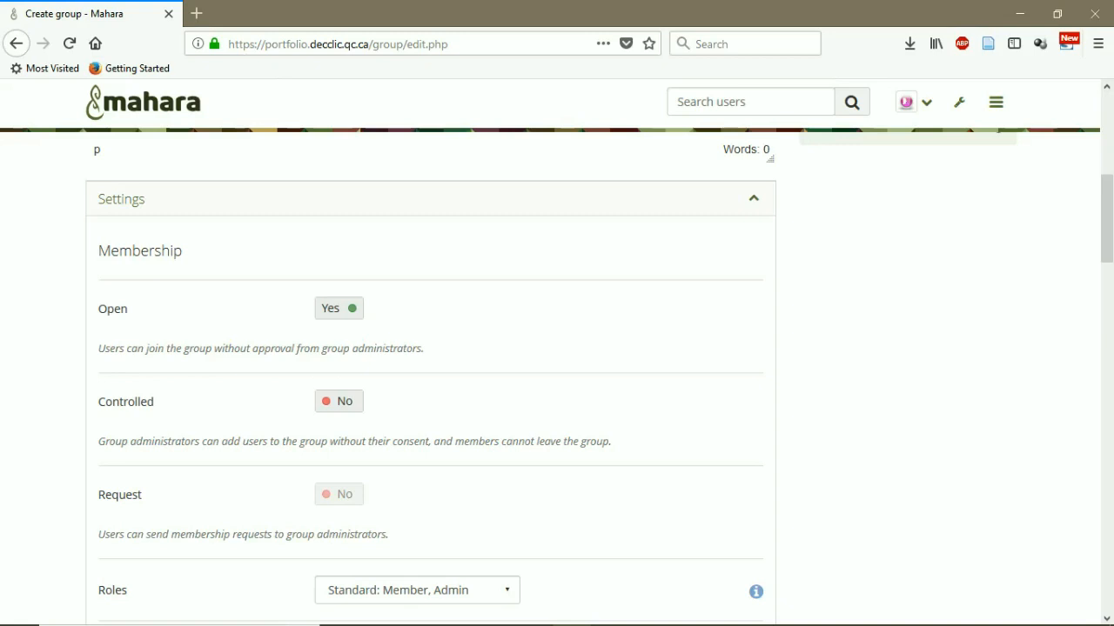
Switch the group's Open membership setting from Yes to No
click(339, 309)
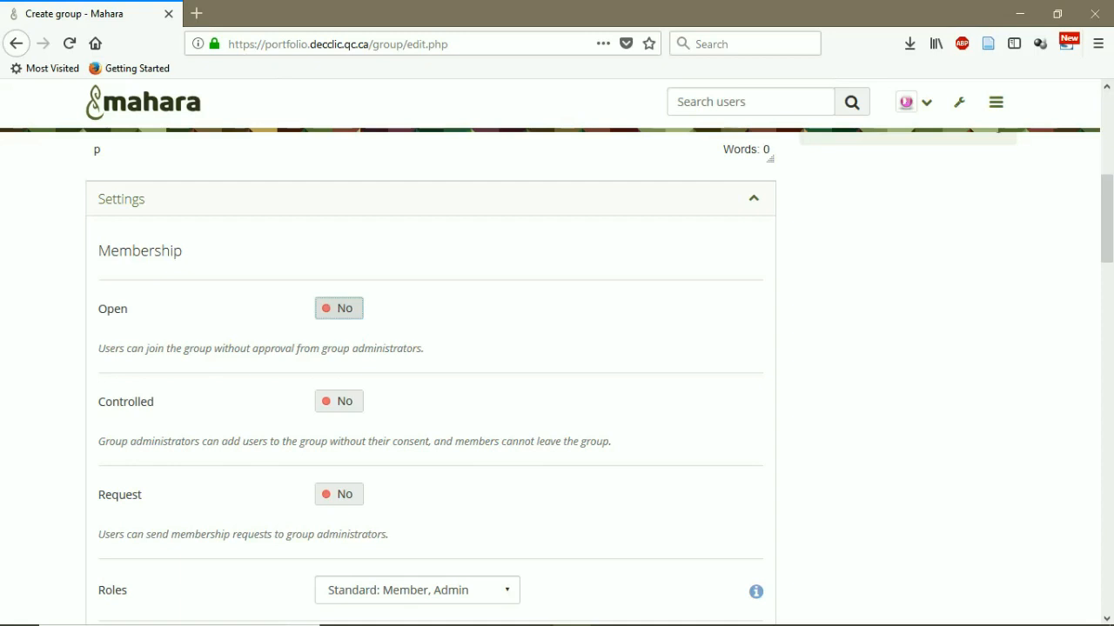
scroll(557, 378, down, 2)
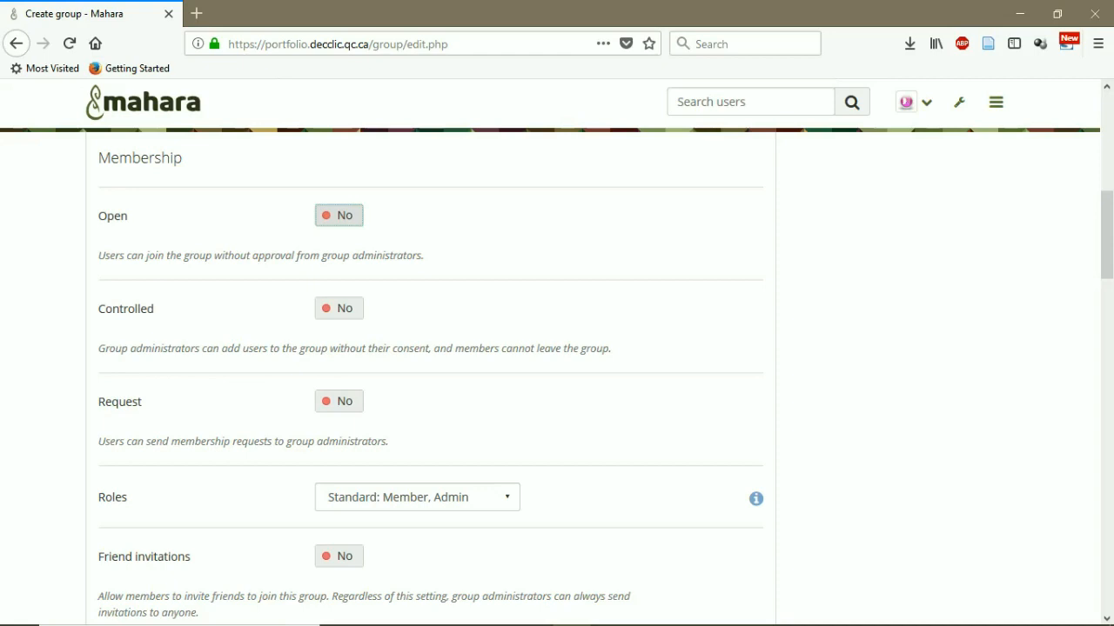
scroll(557, 374, down, 4)
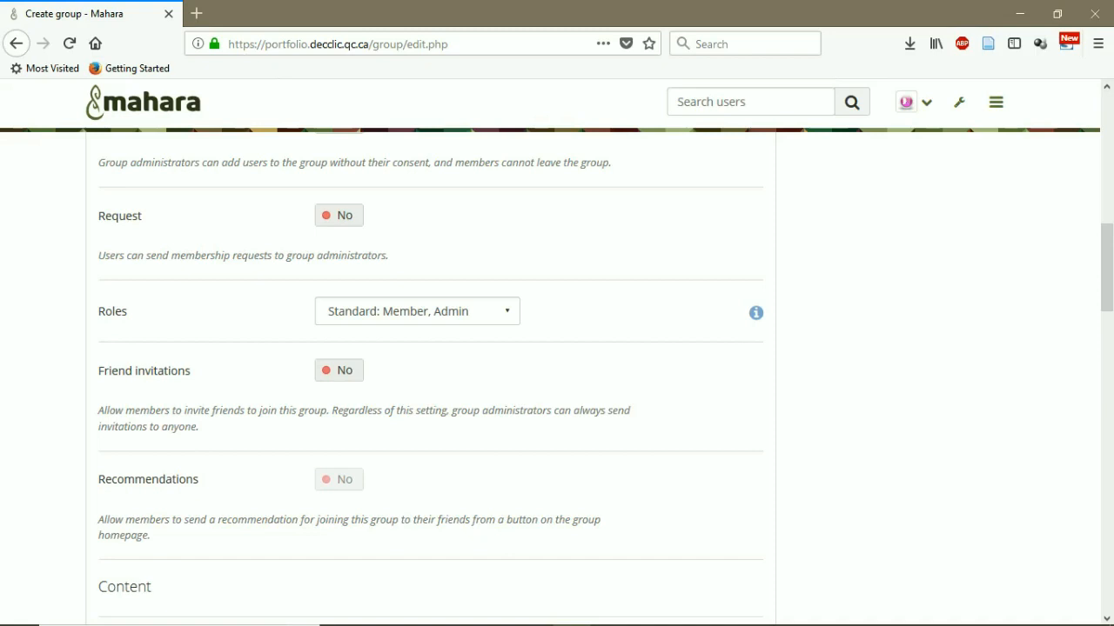
scroll(557, 374, down, 2)
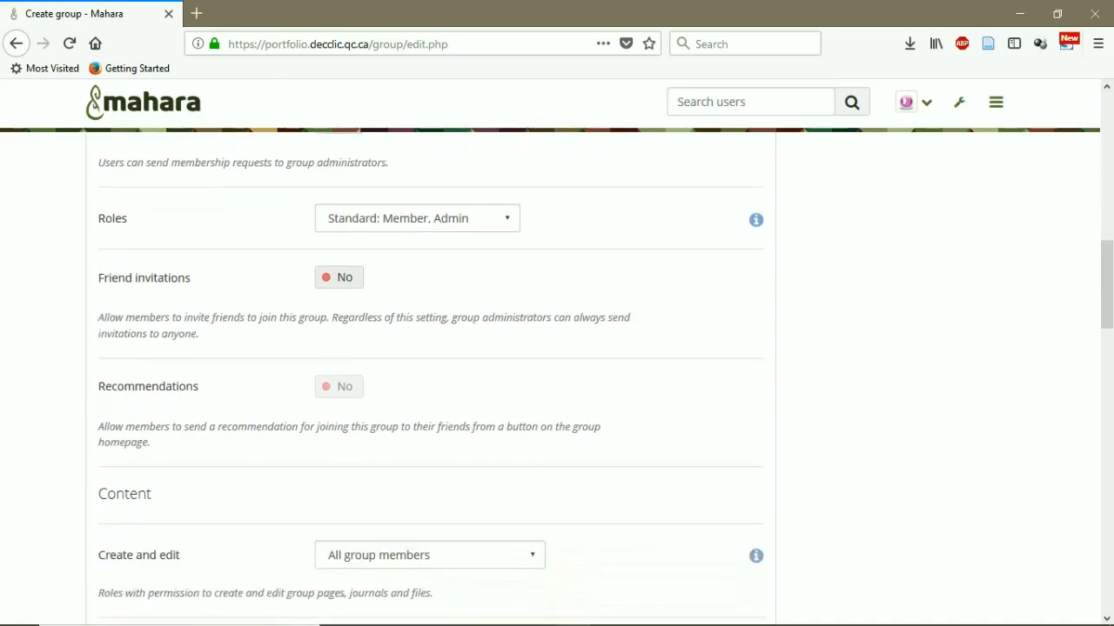
scroll(557, 374, down, 4)
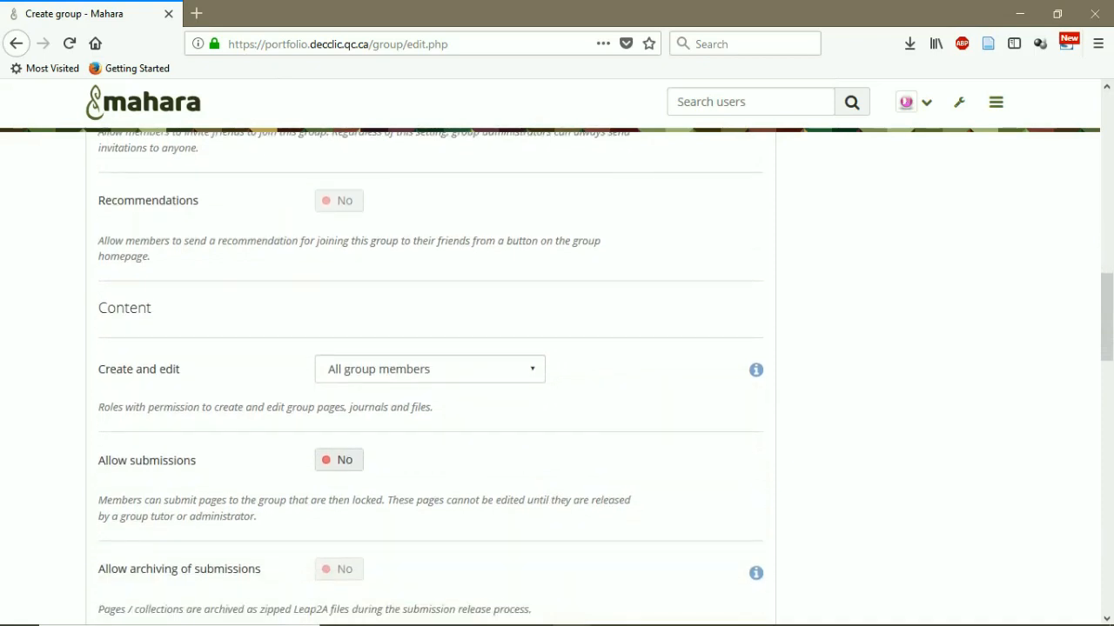
scroll(557, 374, down, 2)
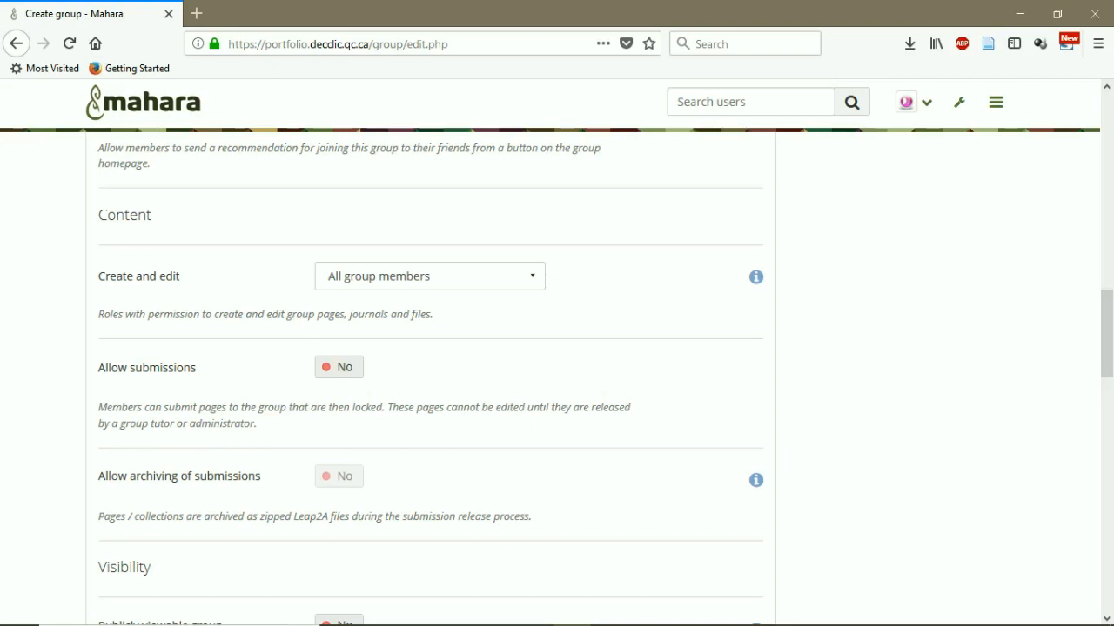
click(430, 277)
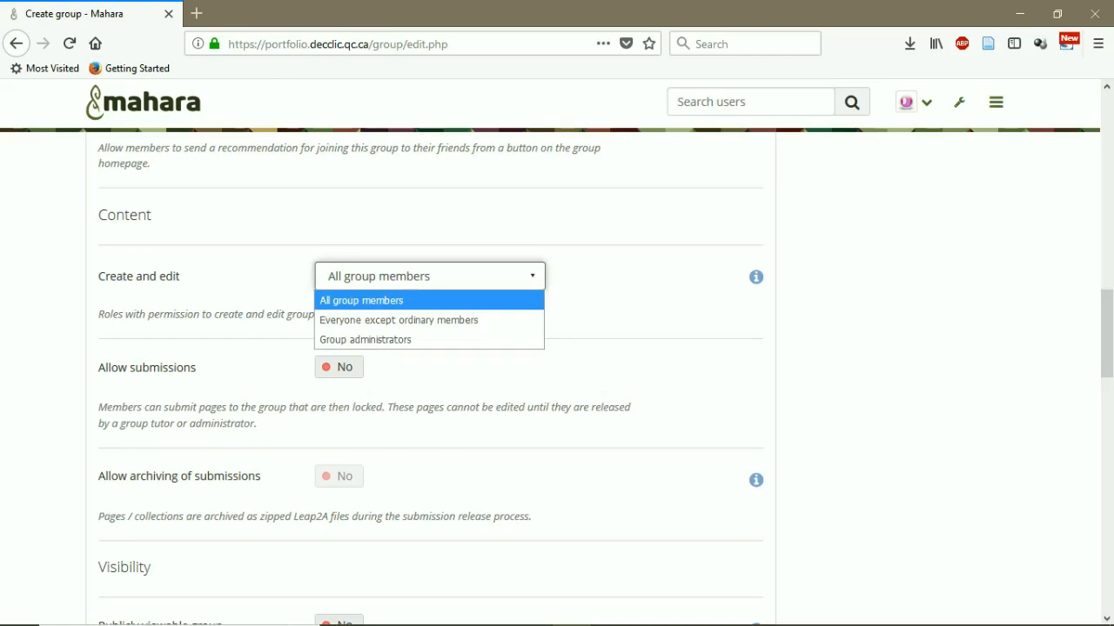
key(Down)
key(Down)
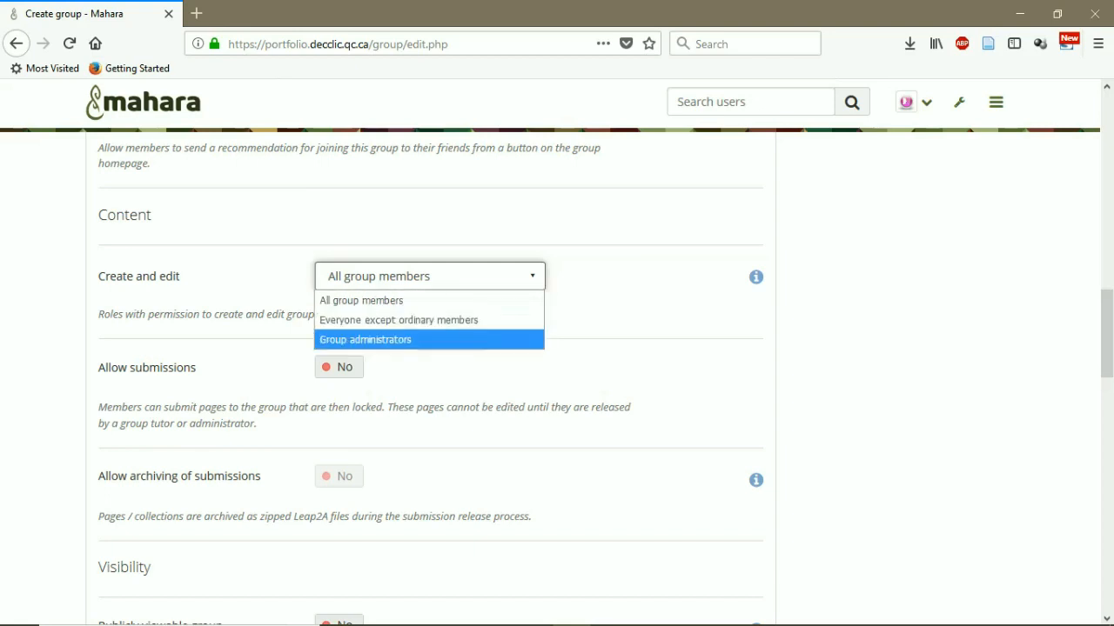
key(Up)
key(Escape)
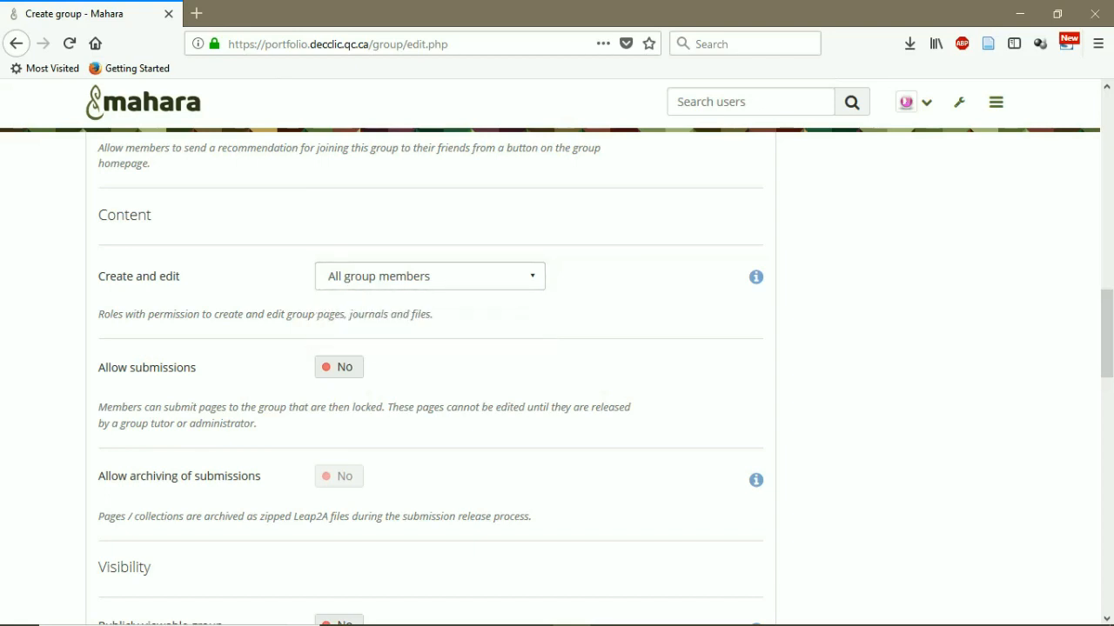
scroll(557, 382, down, 2)
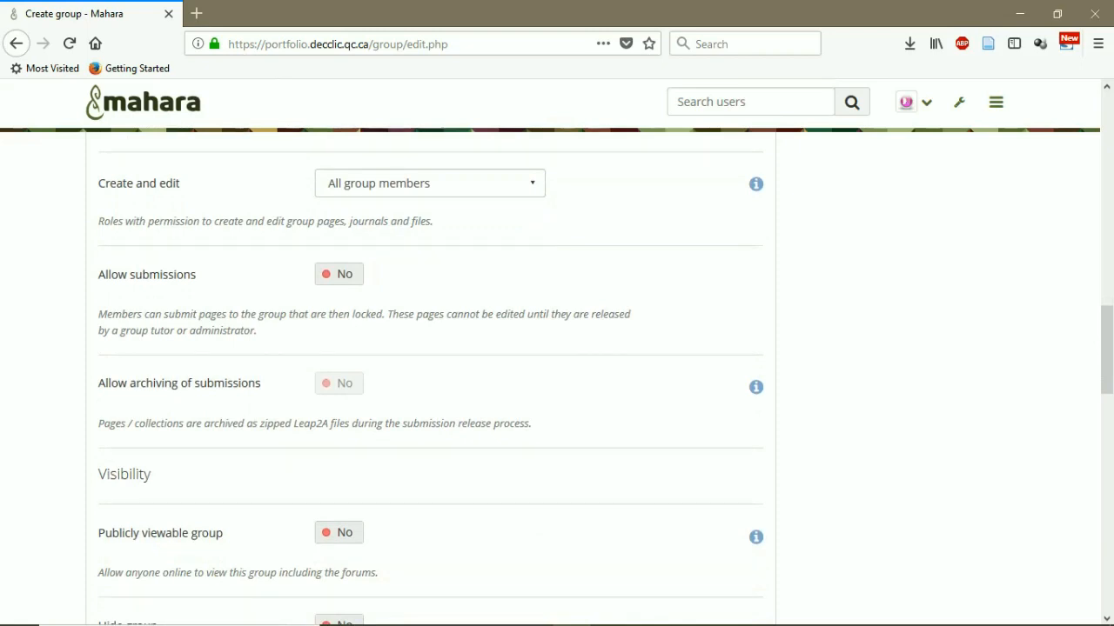
Set both Allow submissions and Publicly viewable group to Yes
click(339, 274)
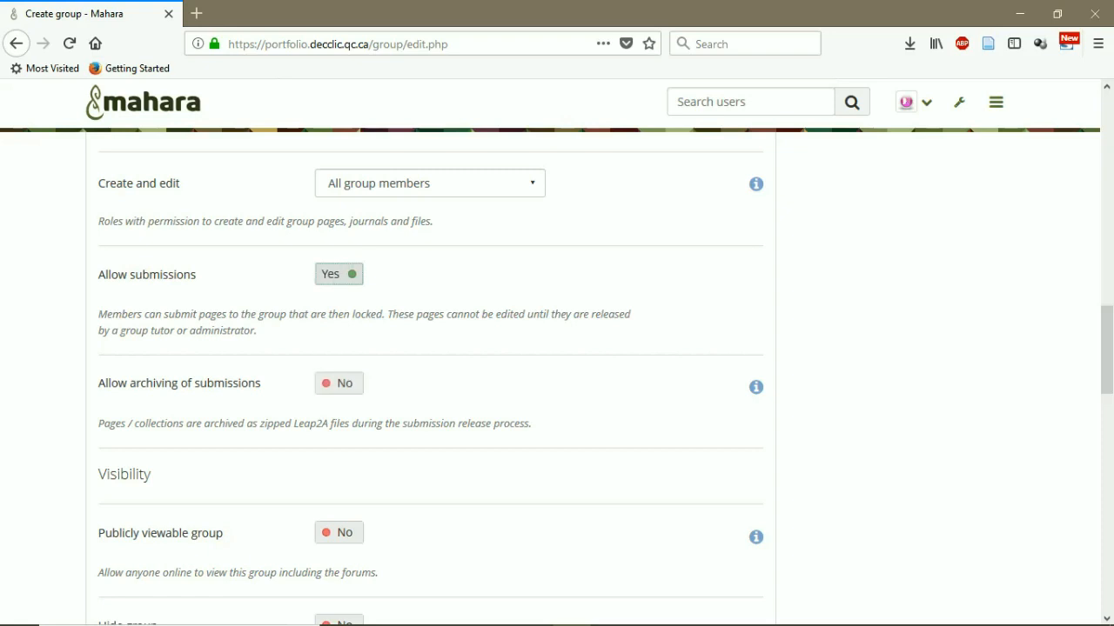
scroll(557, 375, down, 5)
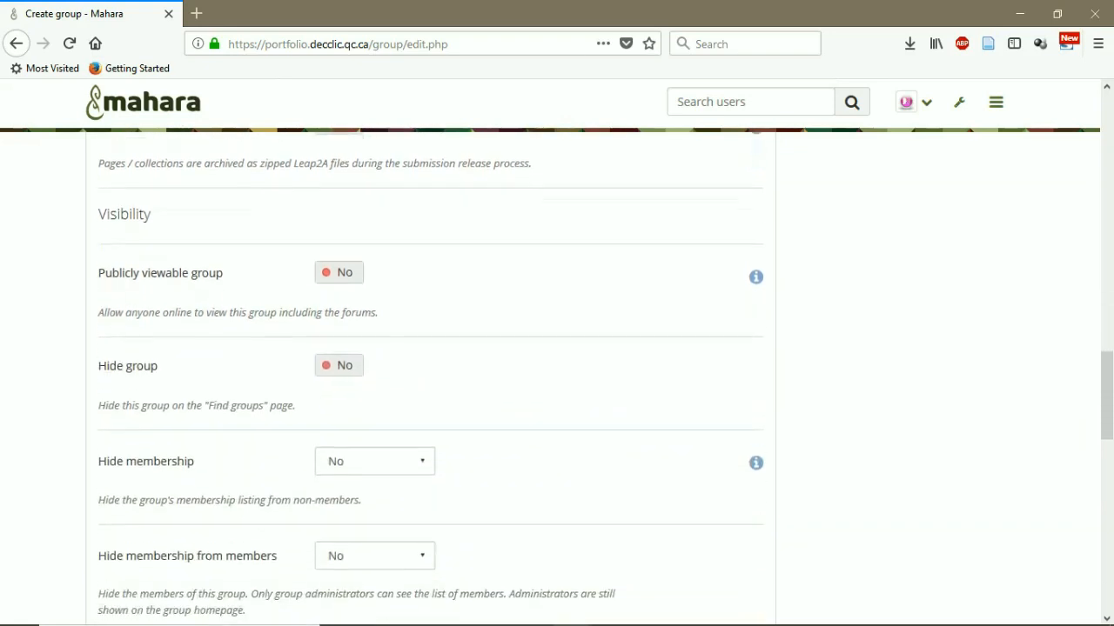
scroll(557, 374, down, 1)
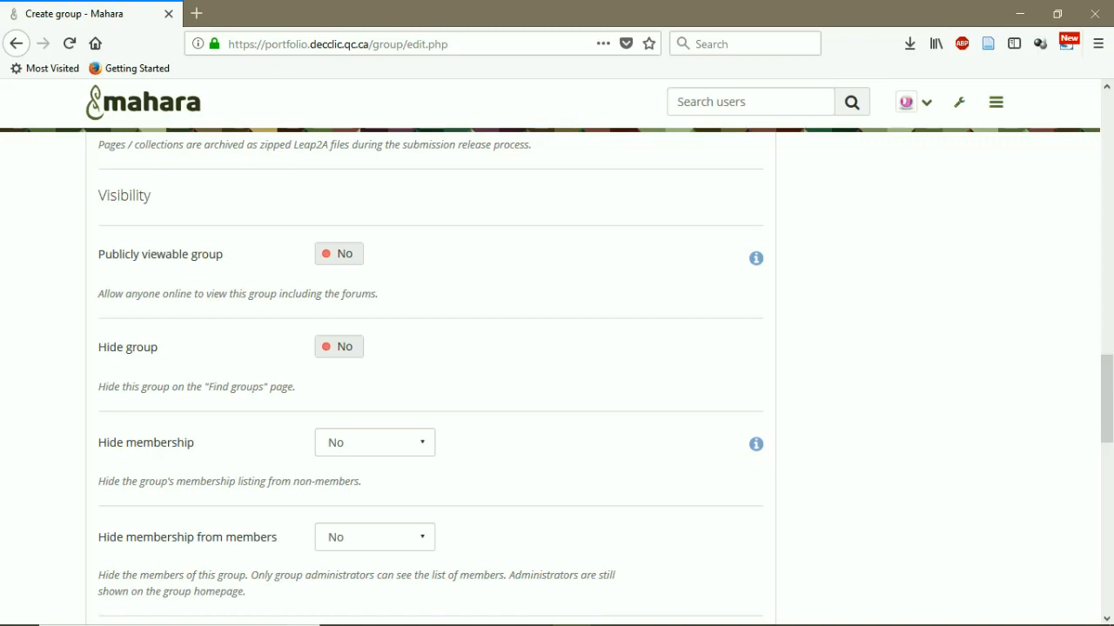
click(339, 254)
scroll(557, 374, down, 2)
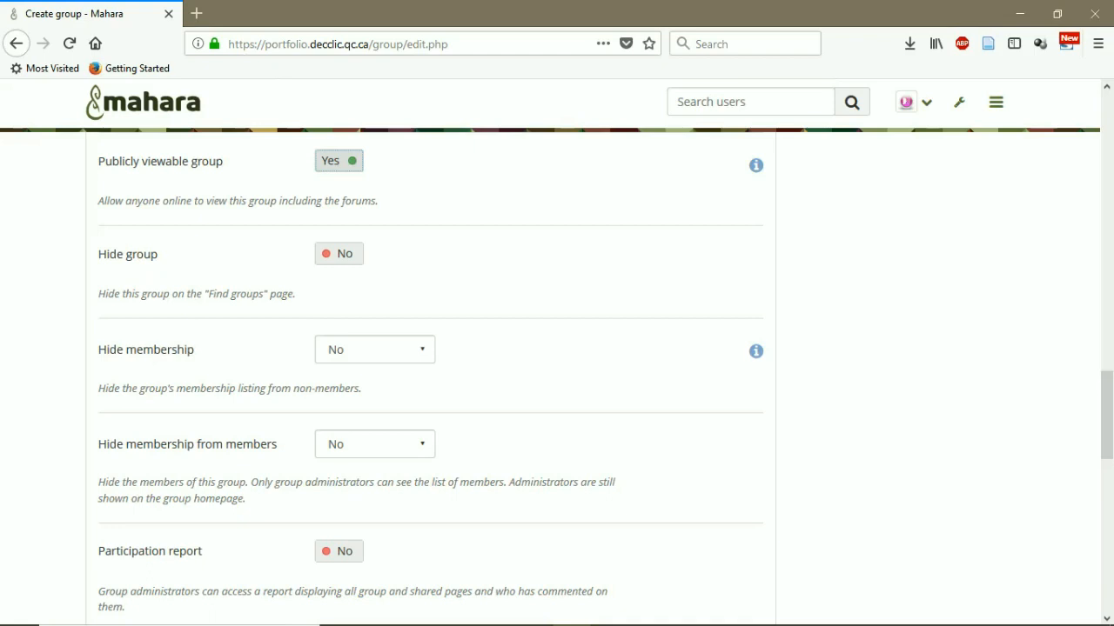
scroll(557, 374, down, 2)
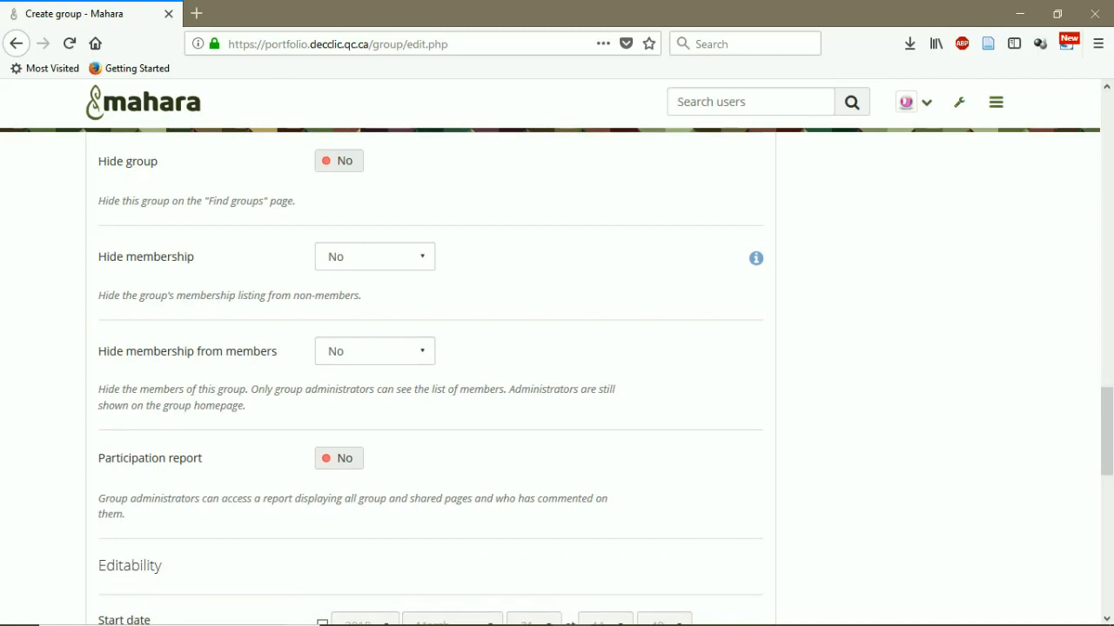
scroll(557, 375, down, 2)
scroll(557, 374, down, 2)
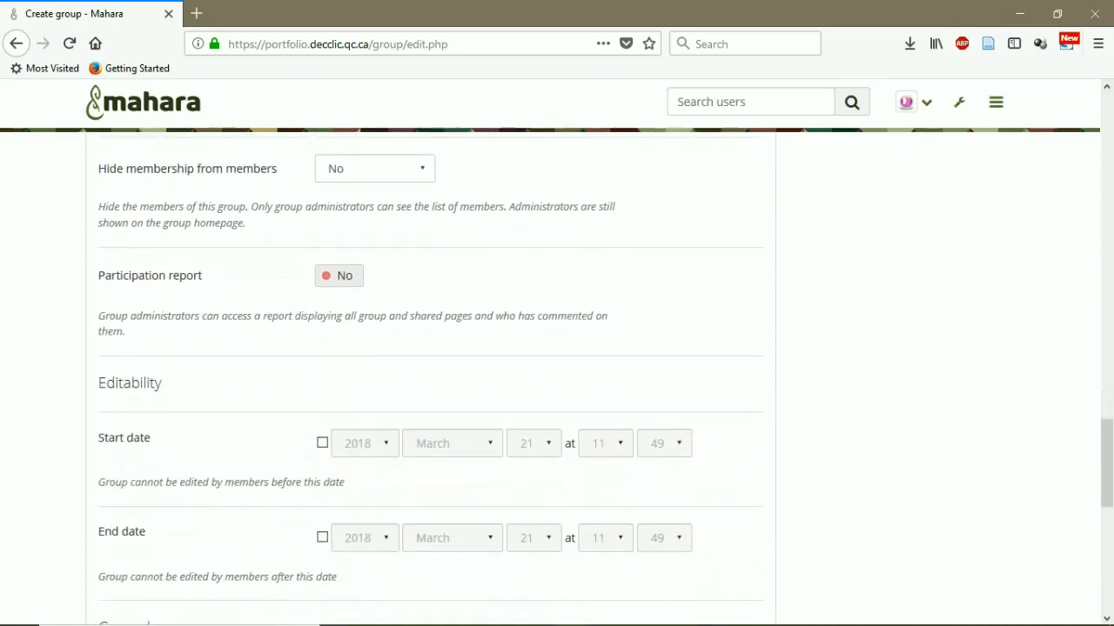
scroll(557, 374, down, 4)
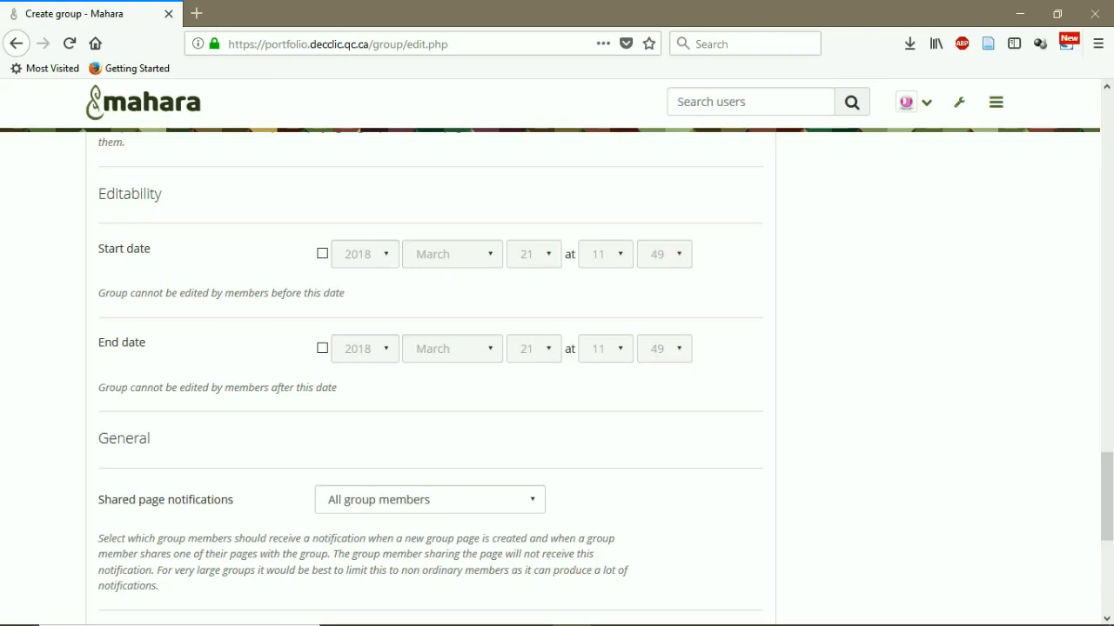
scroll(557, 374, down, 4)
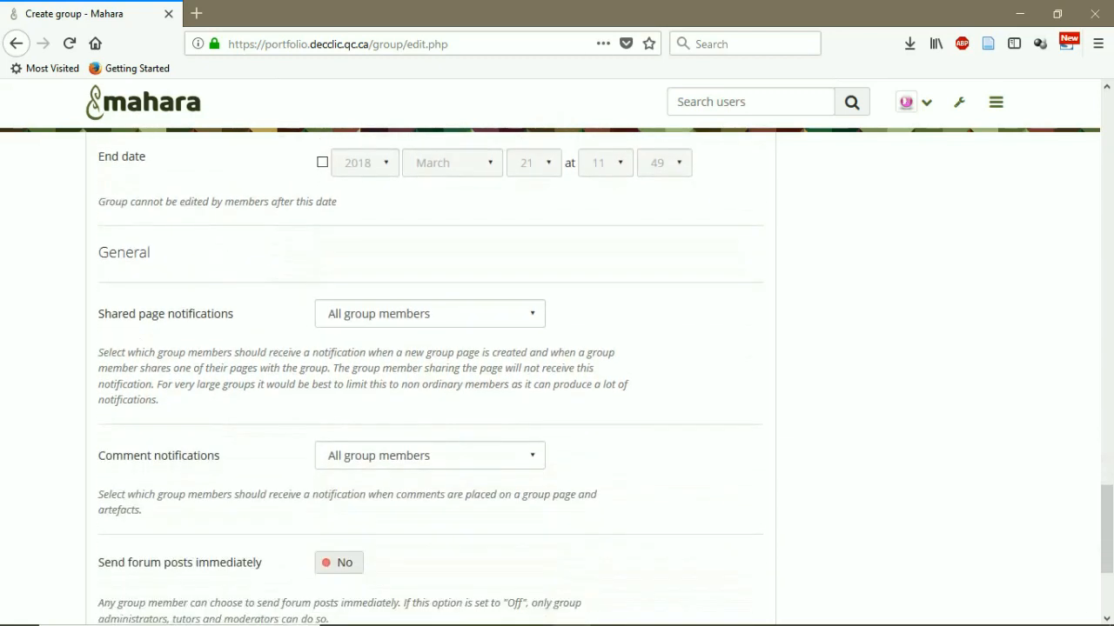
scroll(430, 369, down, 2)
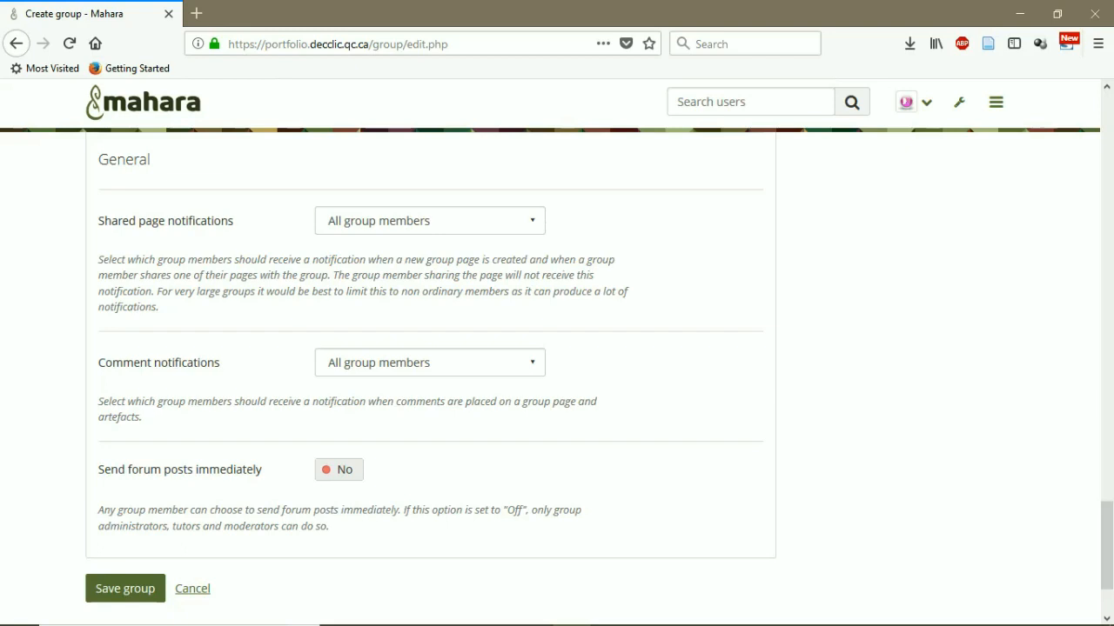
click(430, 221)
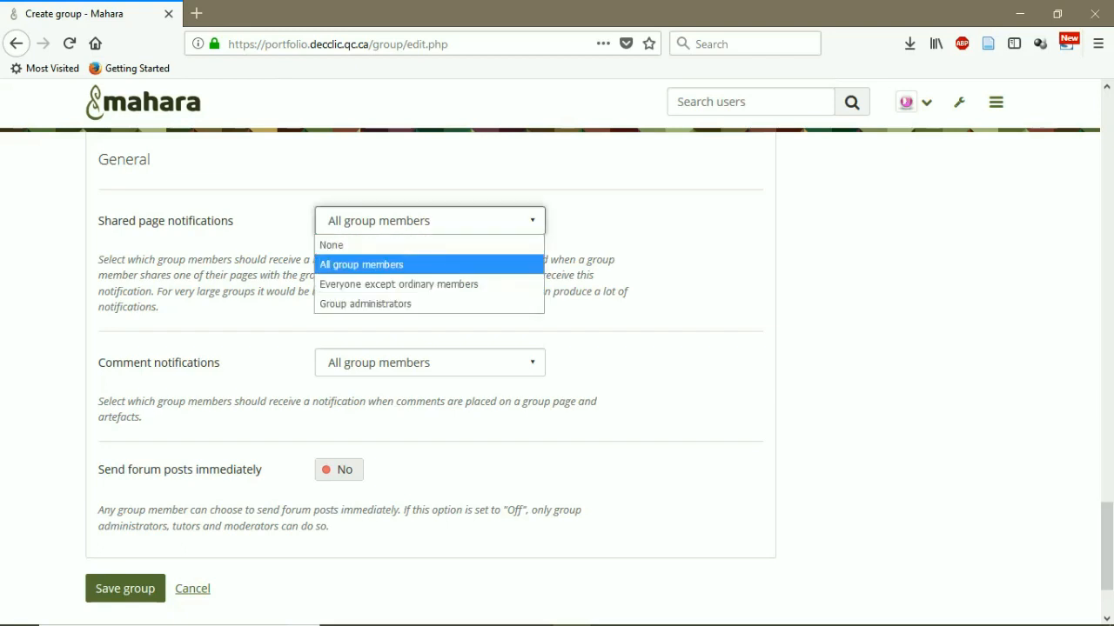
key(Up)
key(Down)
key(Down)
key(Down)
key(Escape)
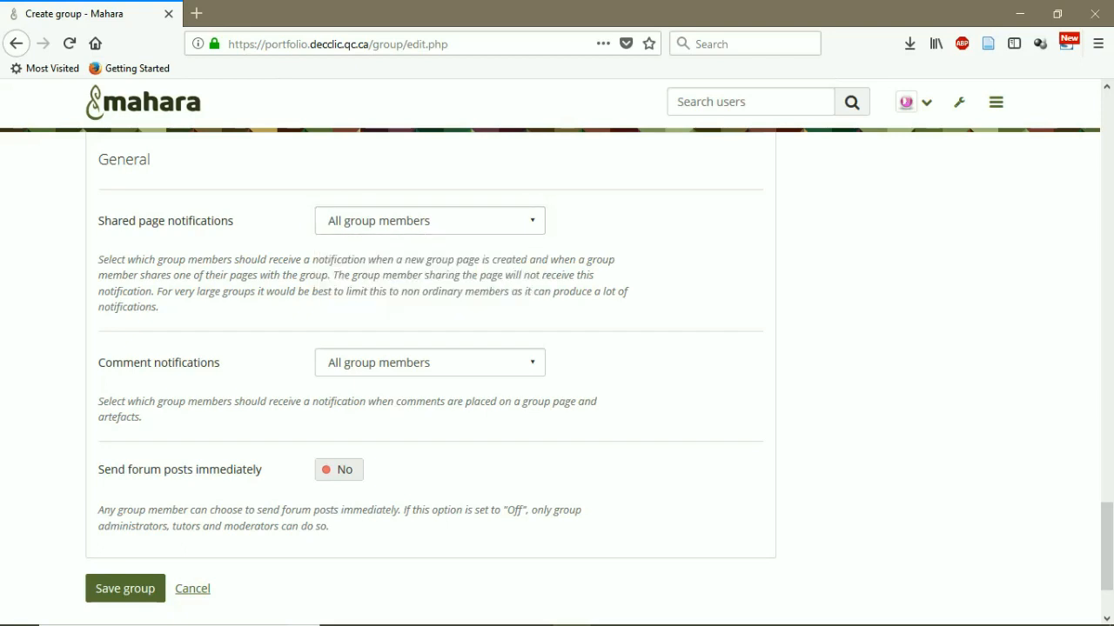
scroll(556, 348, down, 2)
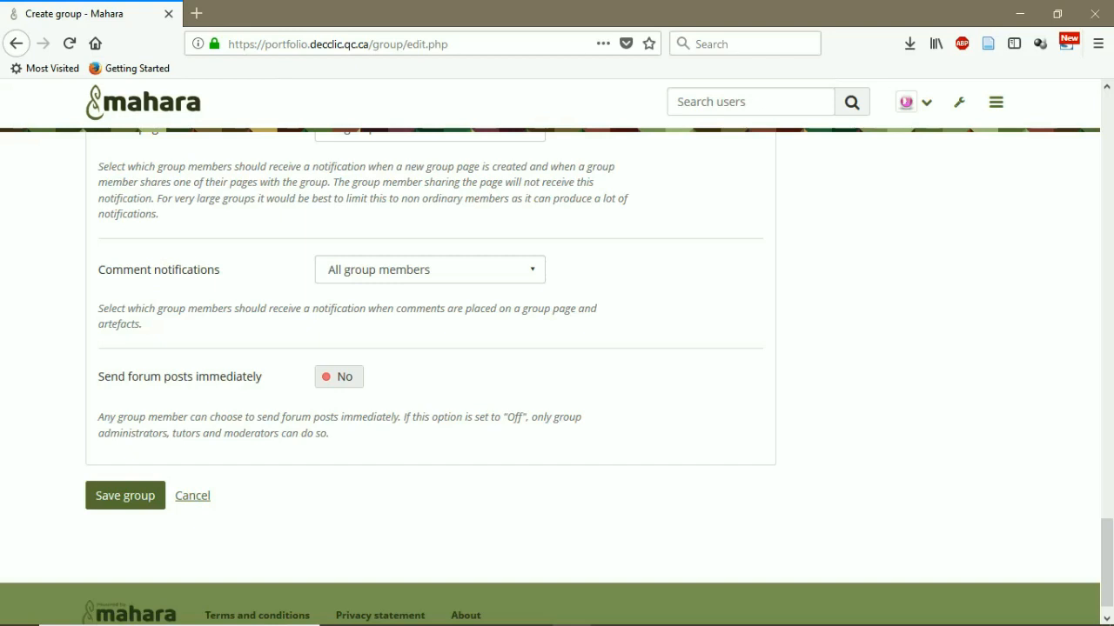
Keep comment notifications at All group members and save the group
click(430, 270)
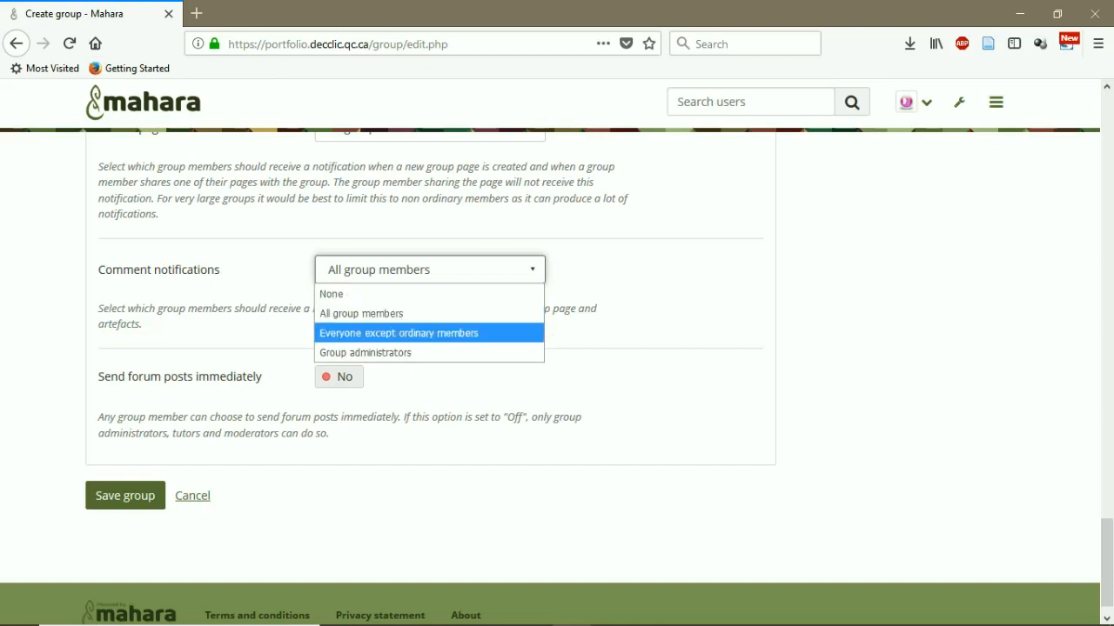
click(430, 313)
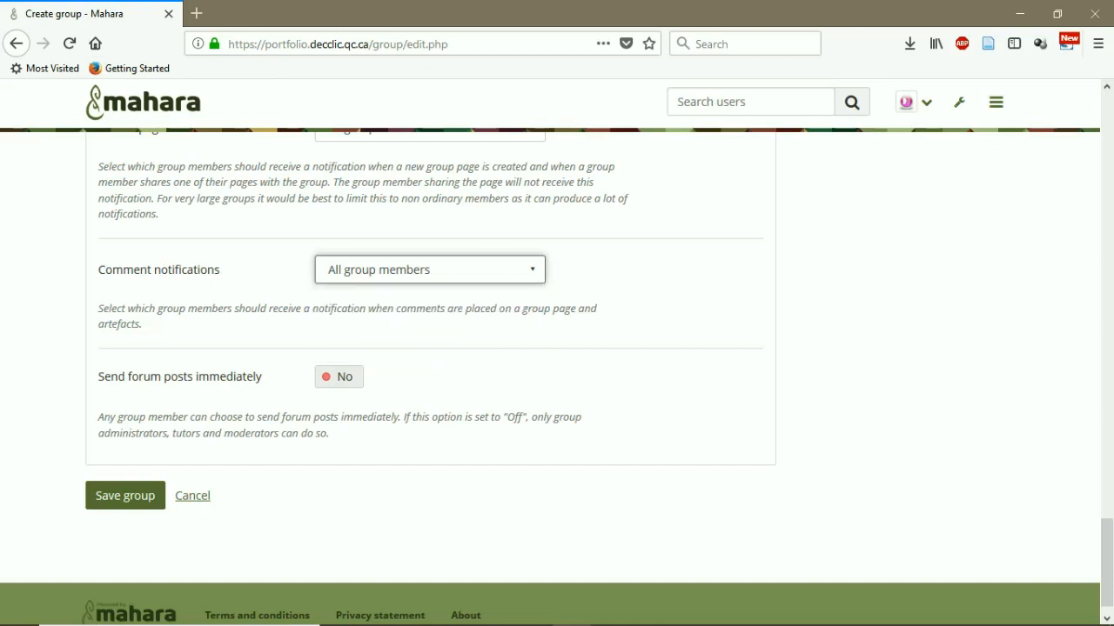
scroll(556, 376, down, 1)
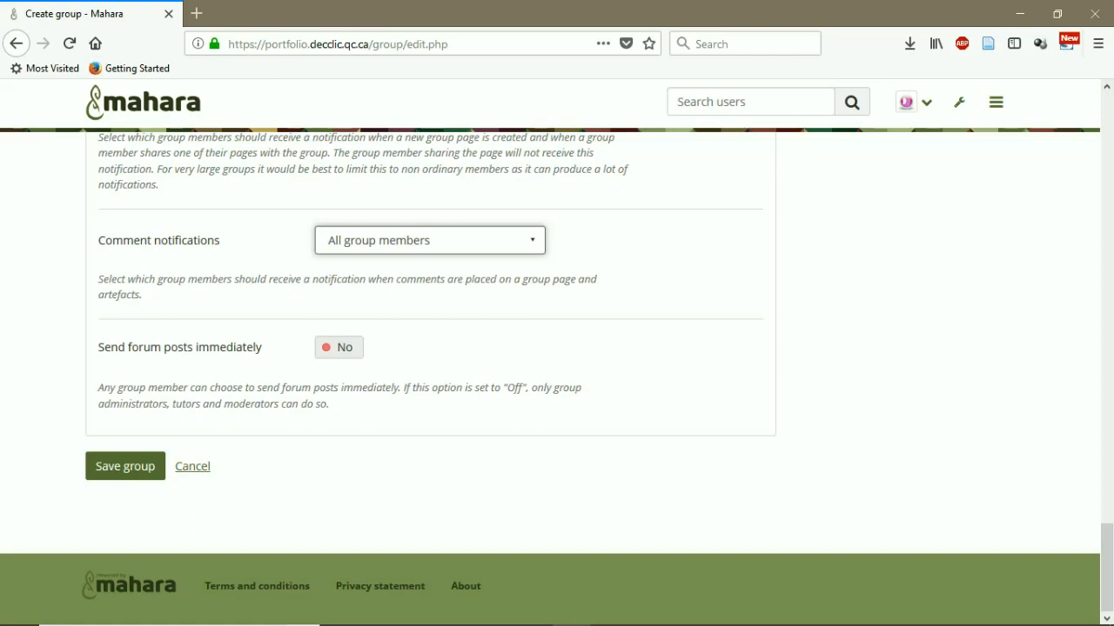
click(125, 466)
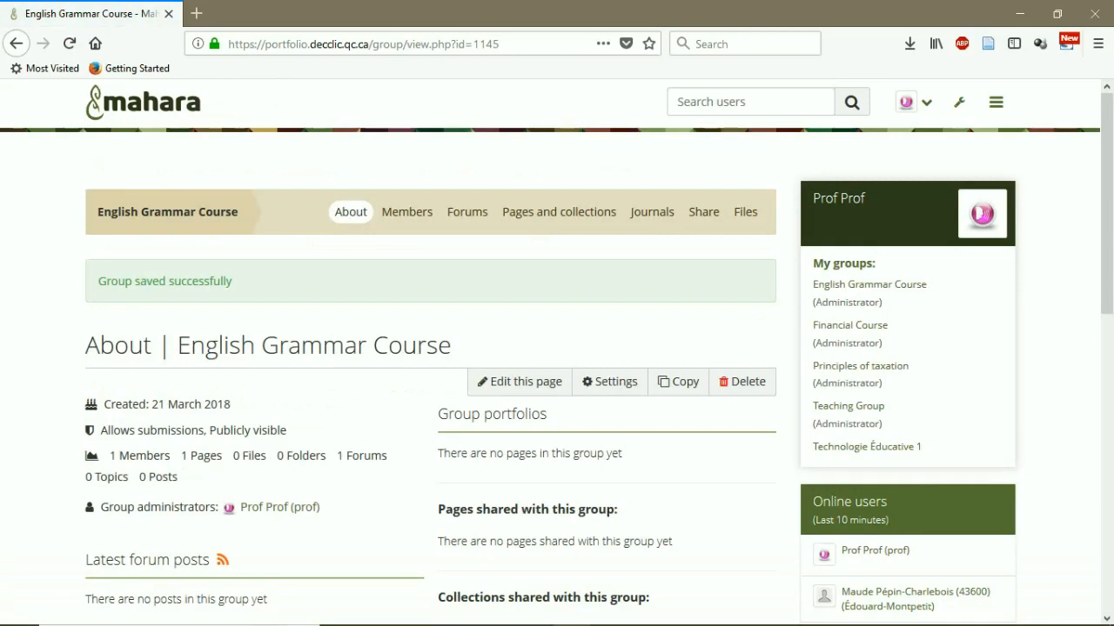
Review the English Grammar Course About page, then switch to its Members tab
scroll(557, 359, down, 2)
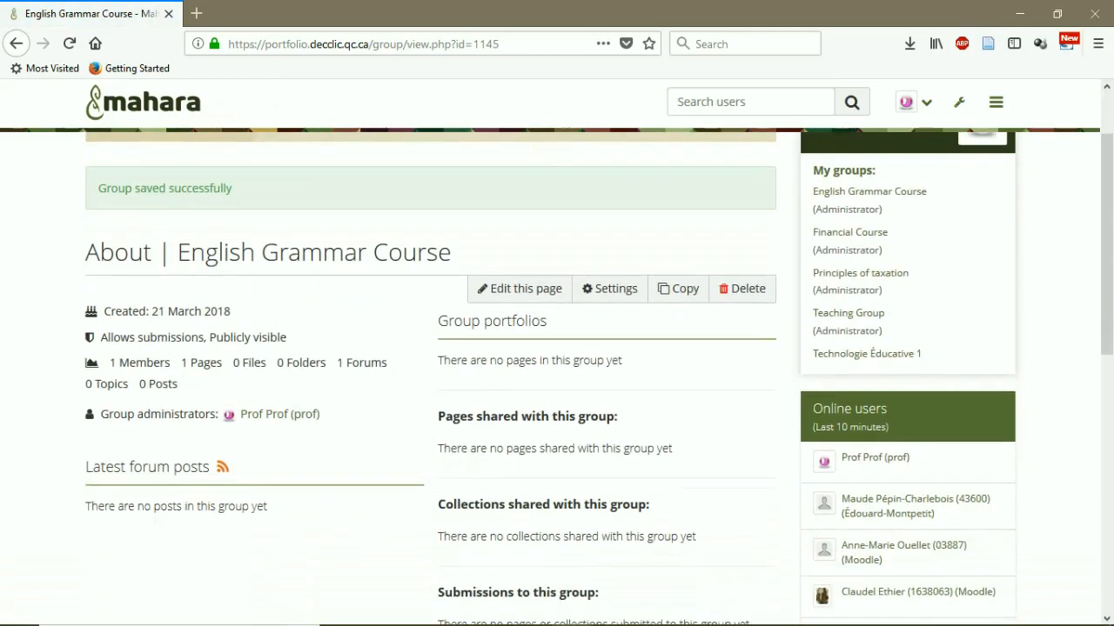
scroll(557, 359, up, 2)
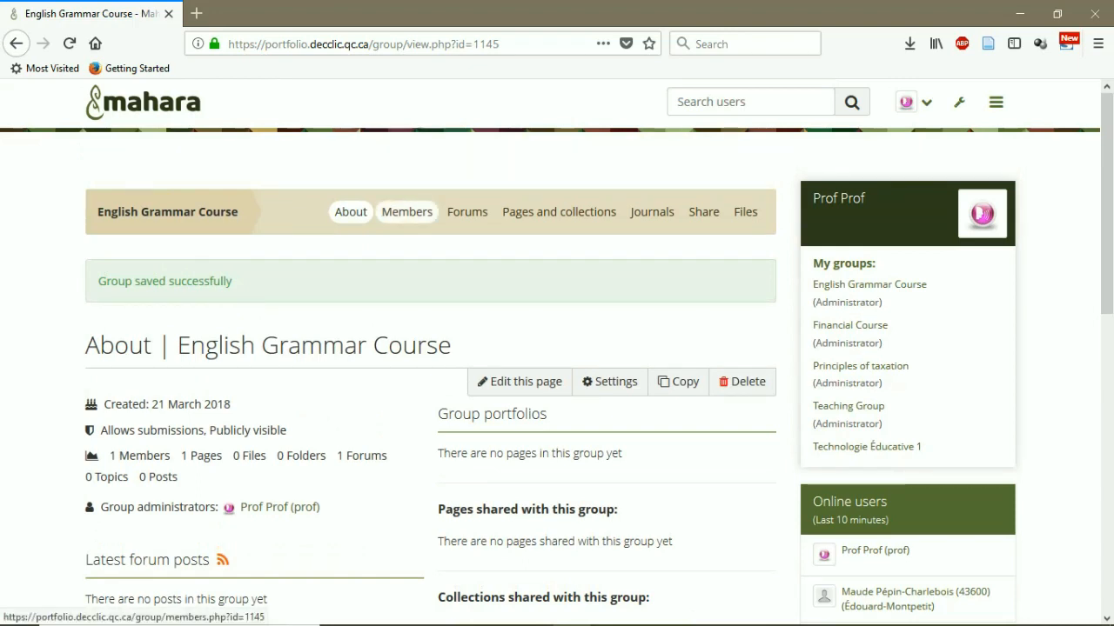
click(406, 212)
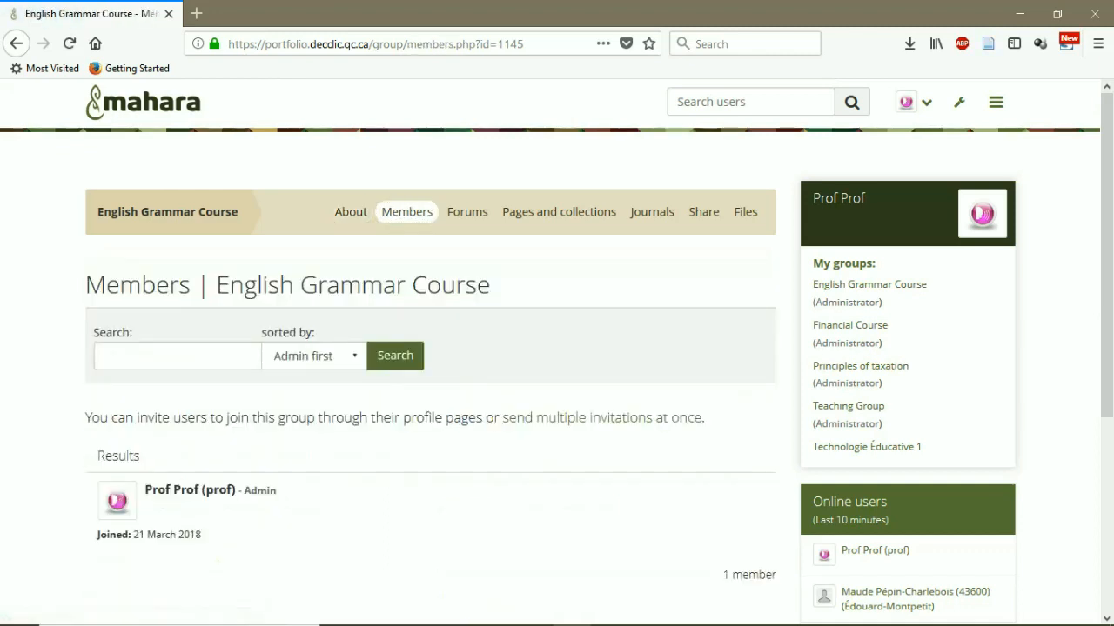
Scroll through the Members results, which list only the group administrator
scroll(557, 374, down, 2)
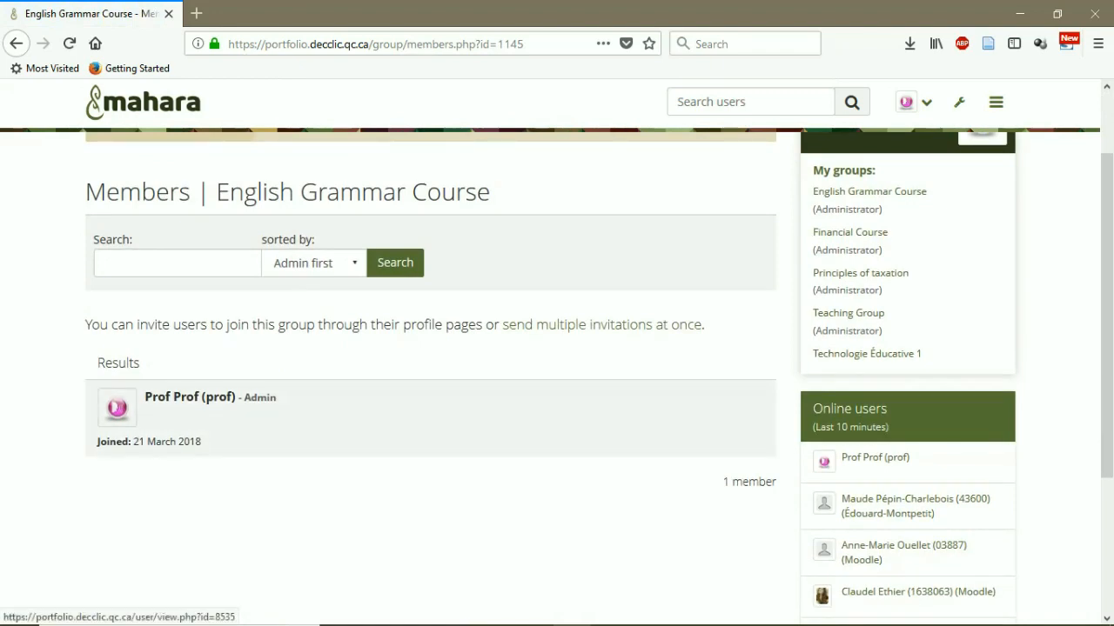
scroll(430, 417, up, 2)
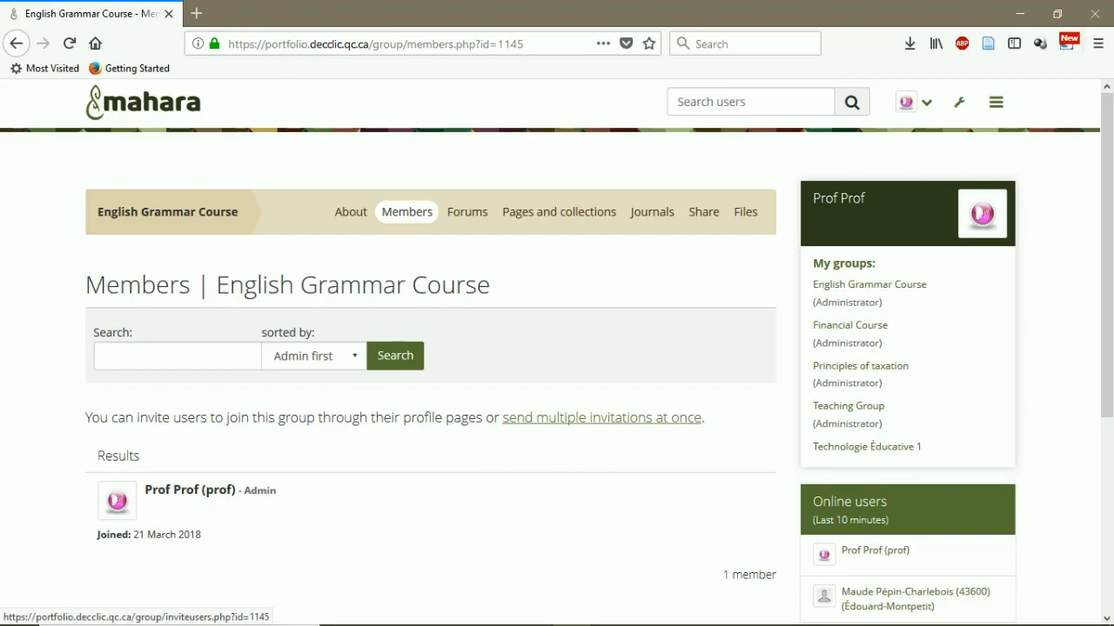
Search for the student by name, add them to the invitees, and submit the invitation
click(601, 419)
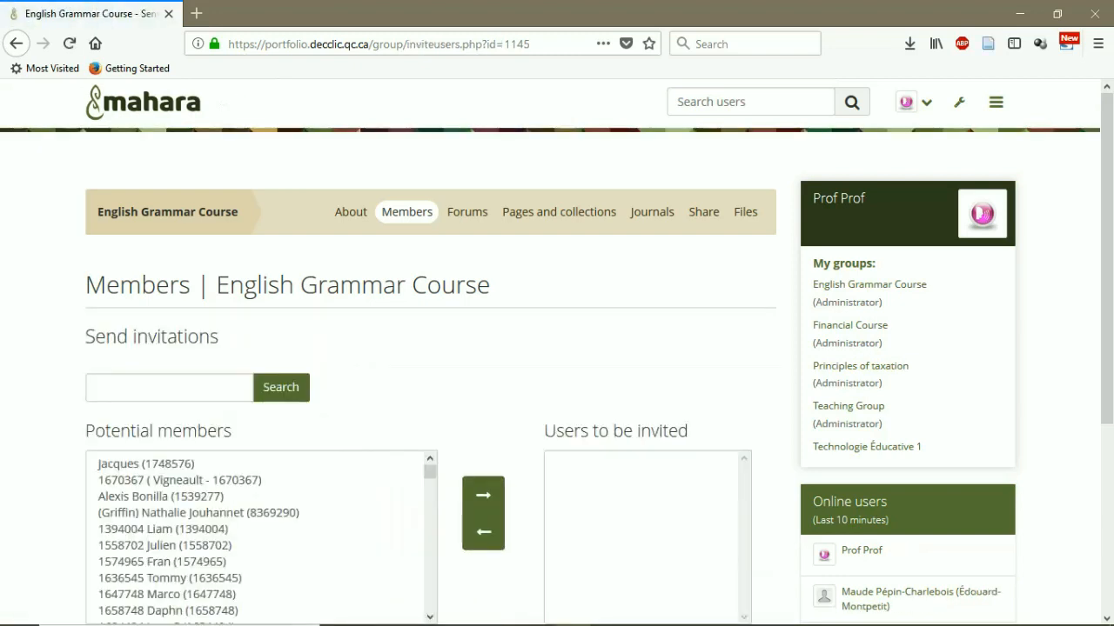
scroll(557, 374, down, 2)
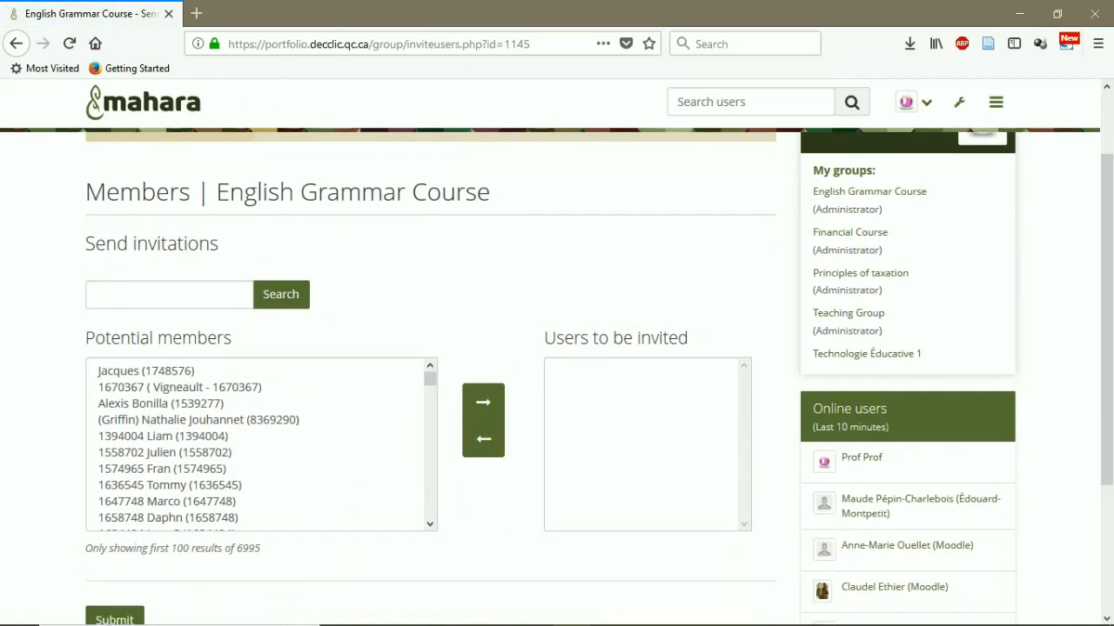
click(169, 295)
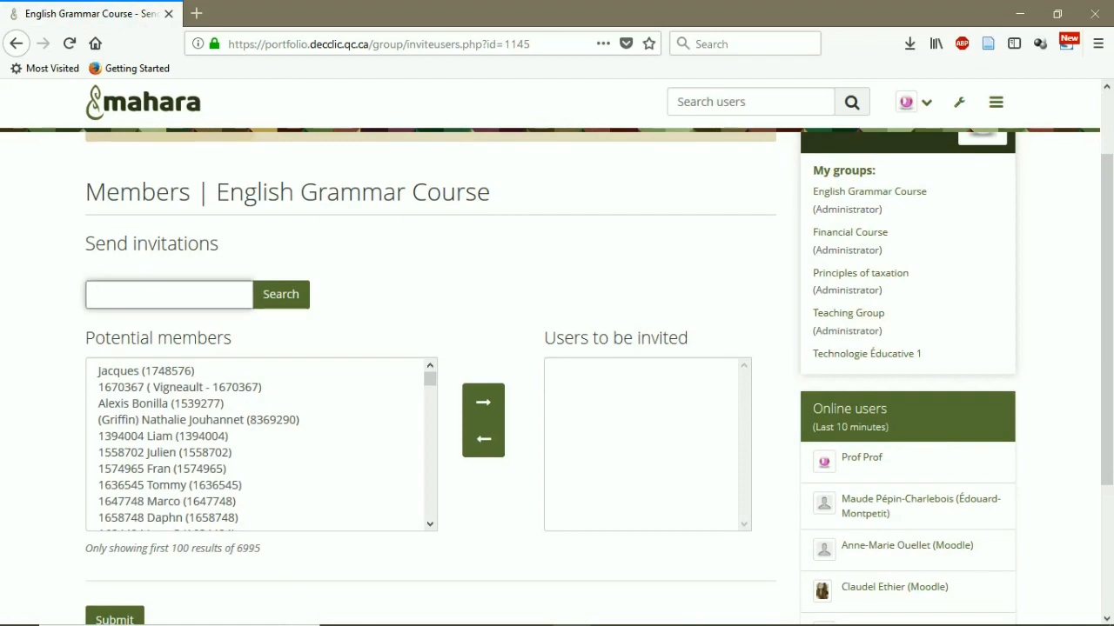
key(Return)
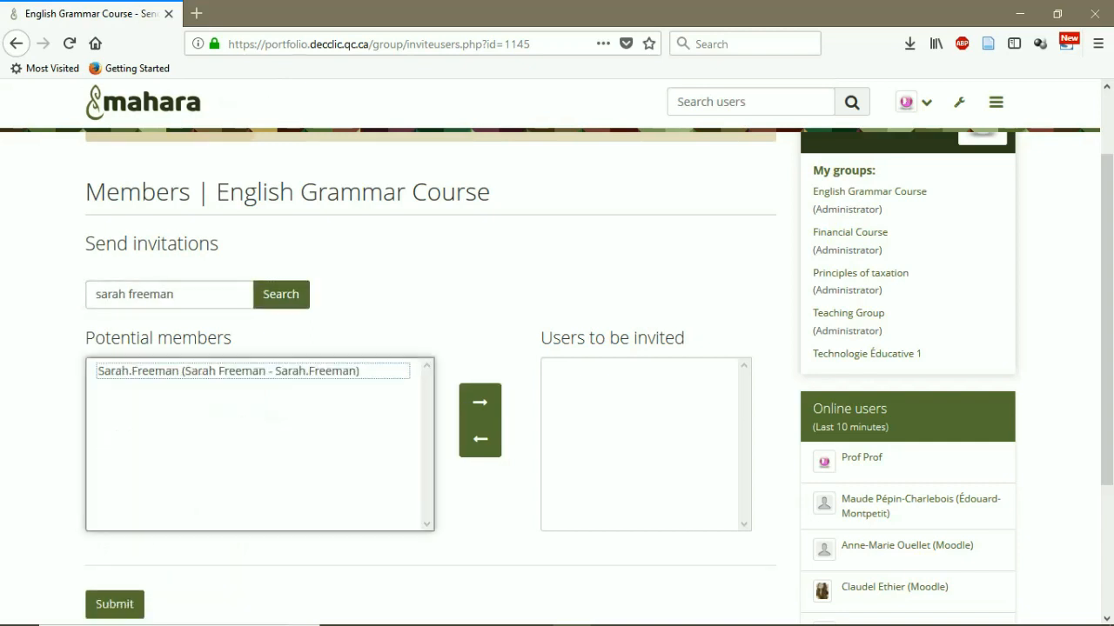
key(Down)
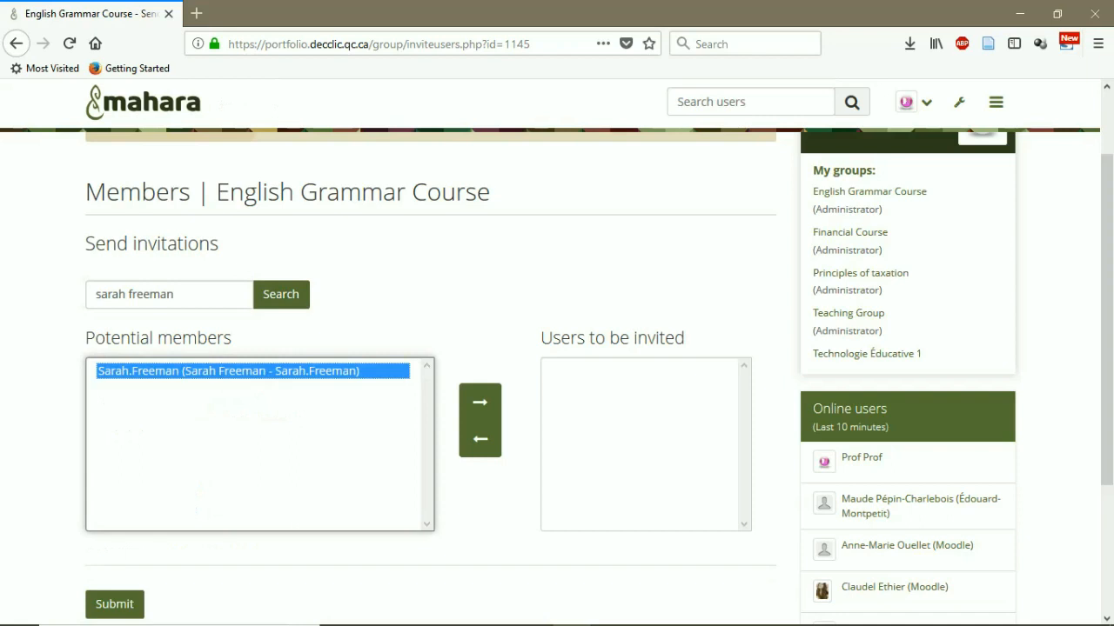
key(Tab)
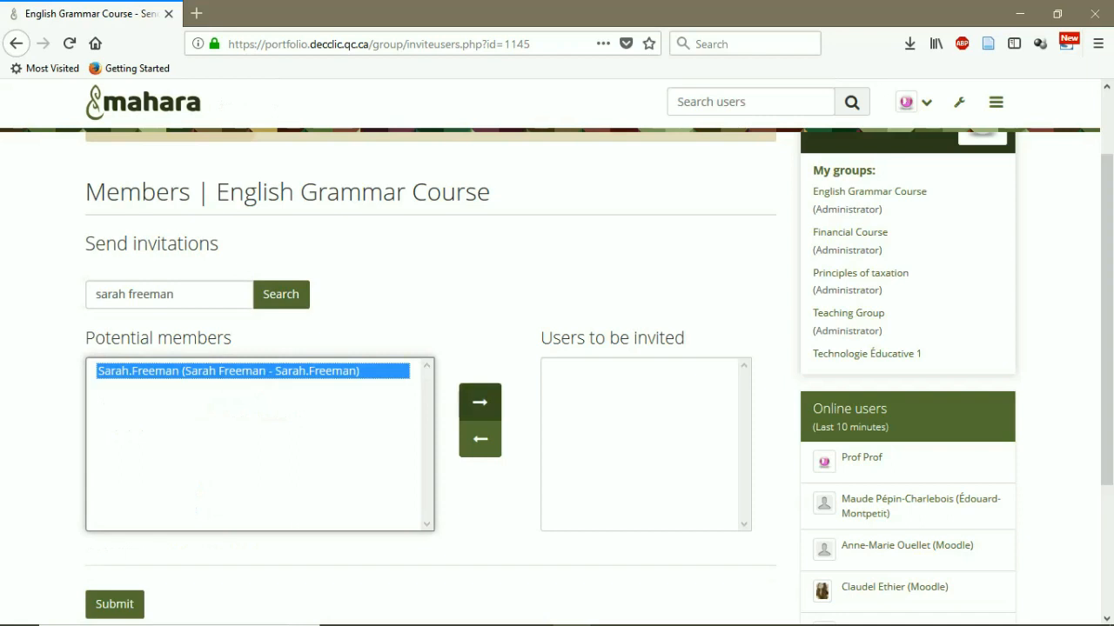
key(Return)
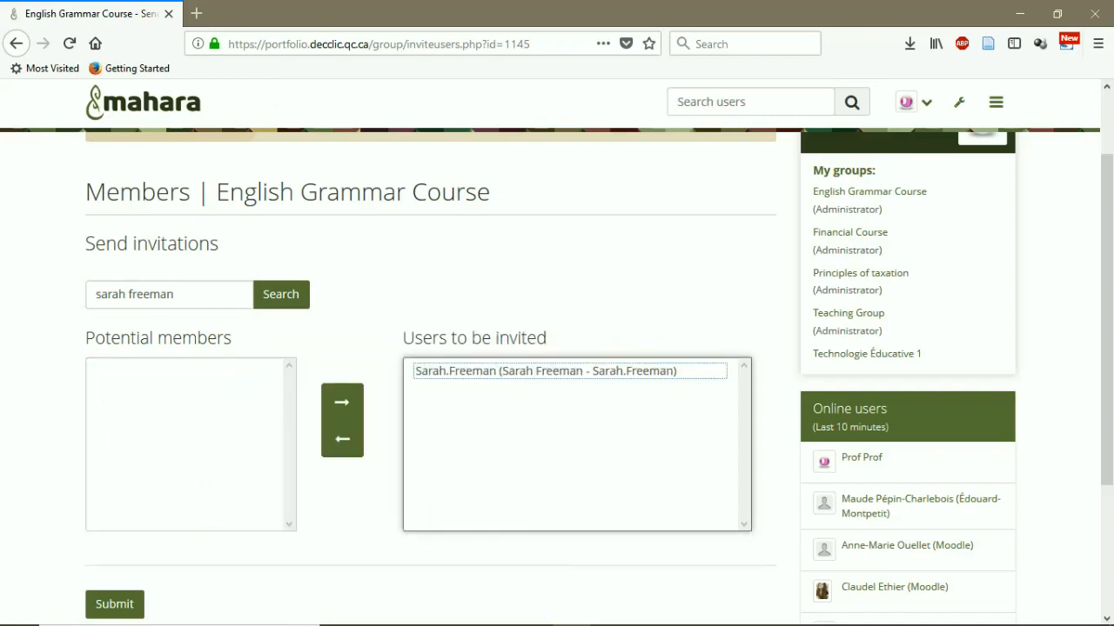
scroll(557, 374, down, 2)
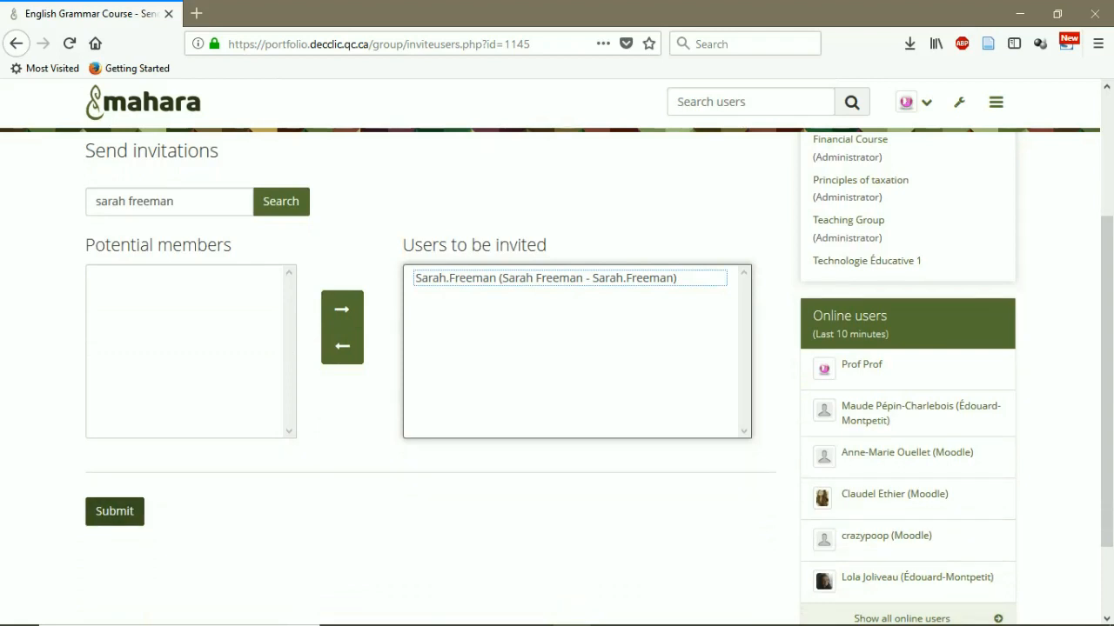
scroll(115, 512, up, 2)
click(115, 603)
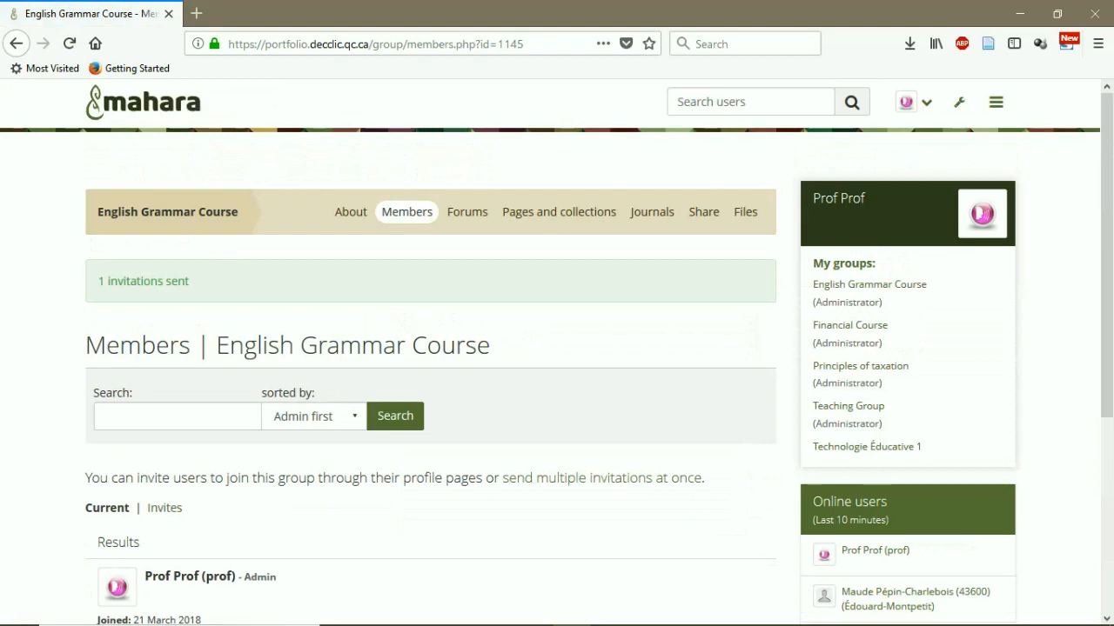
Open the group's Forums tab, showing General discussion with 0 topics
scroll(430, 392, down, 2)
scroll(430, 391, up, 2)
click(468, 212)
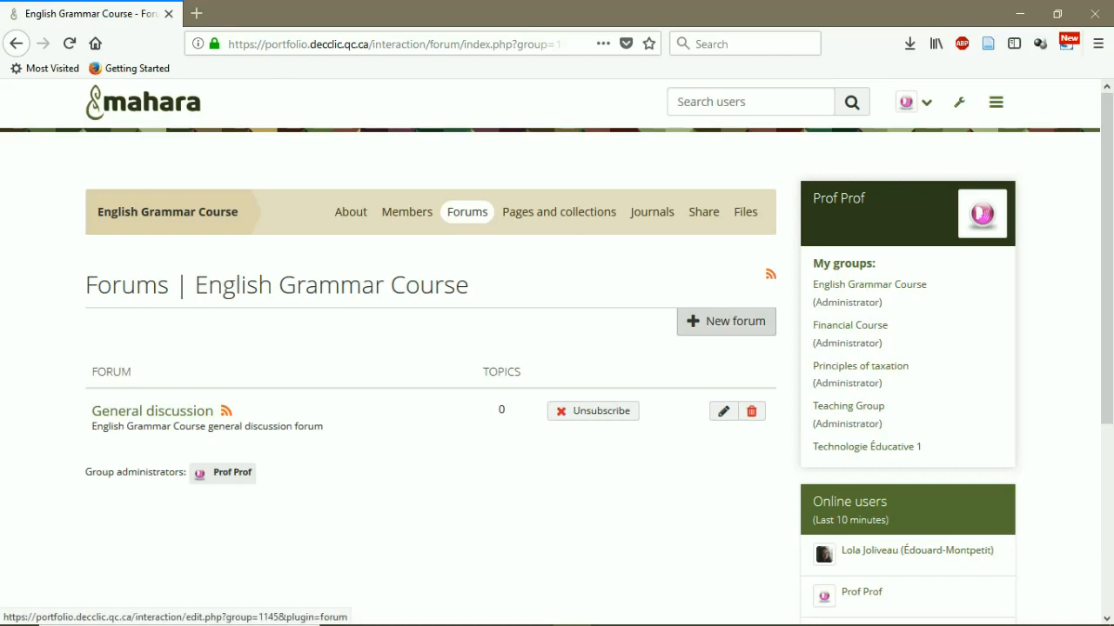
Visit the group's Pages and collections, Journals and Sharing tabs
click(559, 211)
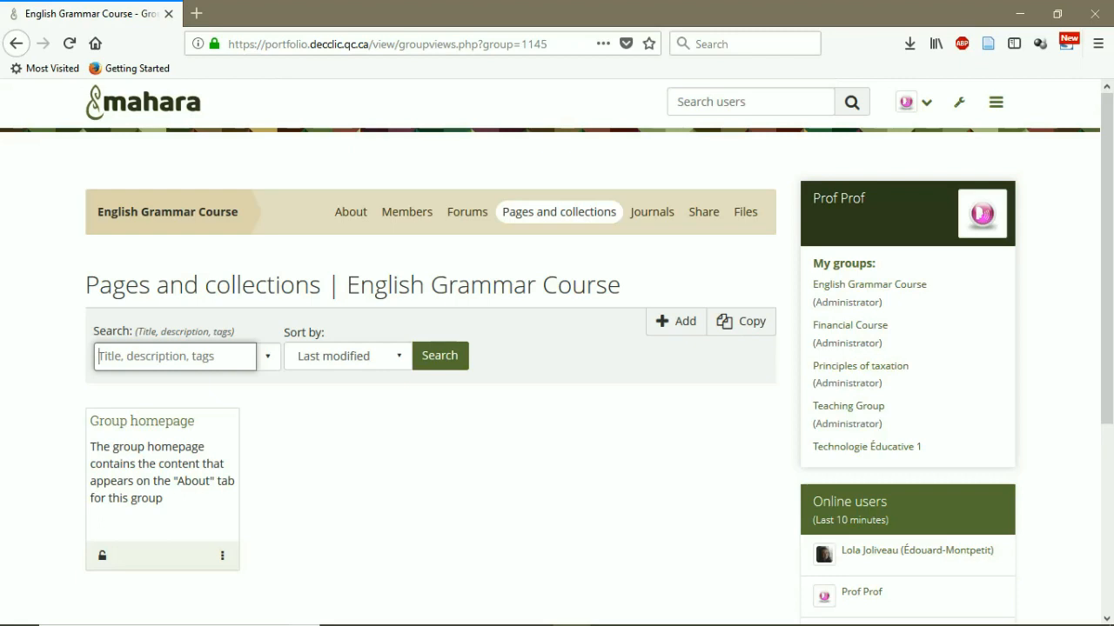
click(652, 211)
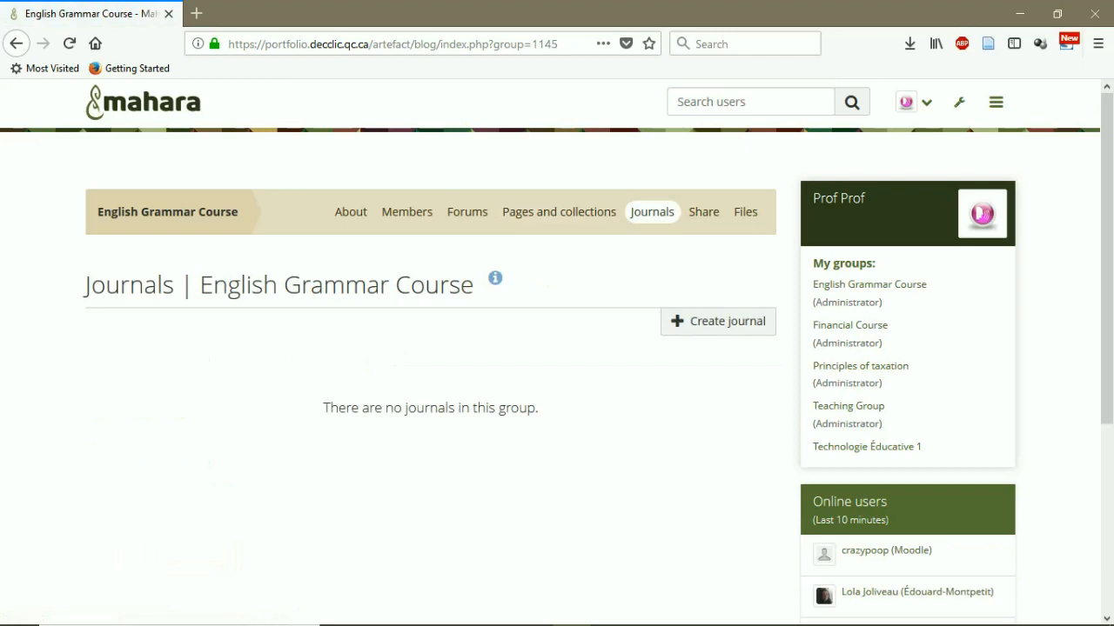
click(704, 211)
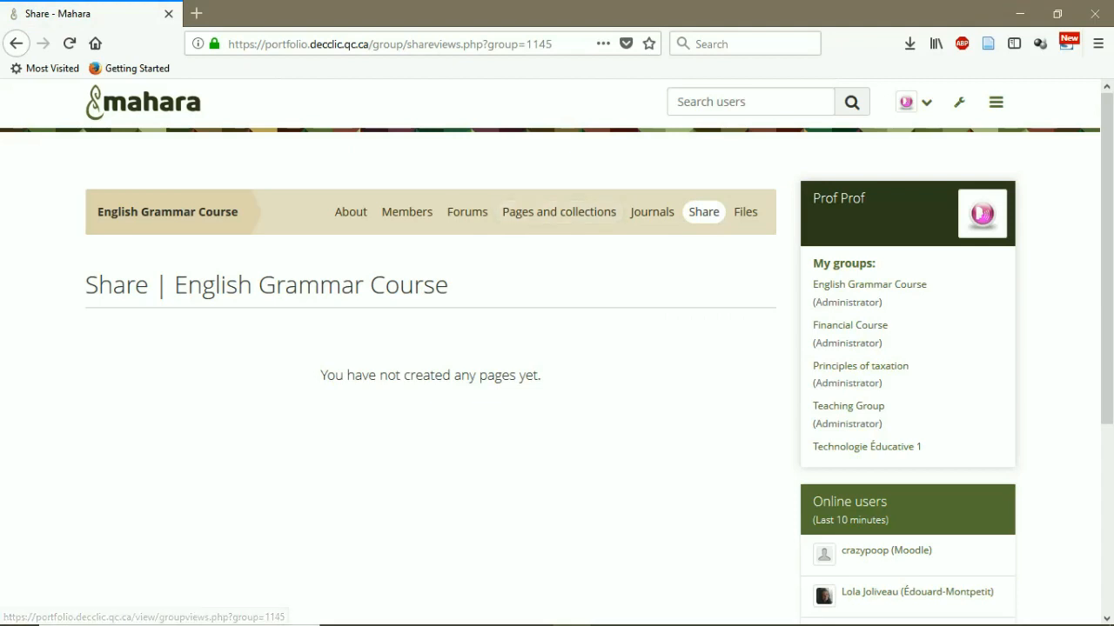
Check the empty Files area, then return to Pages and collections
click(746, 212)
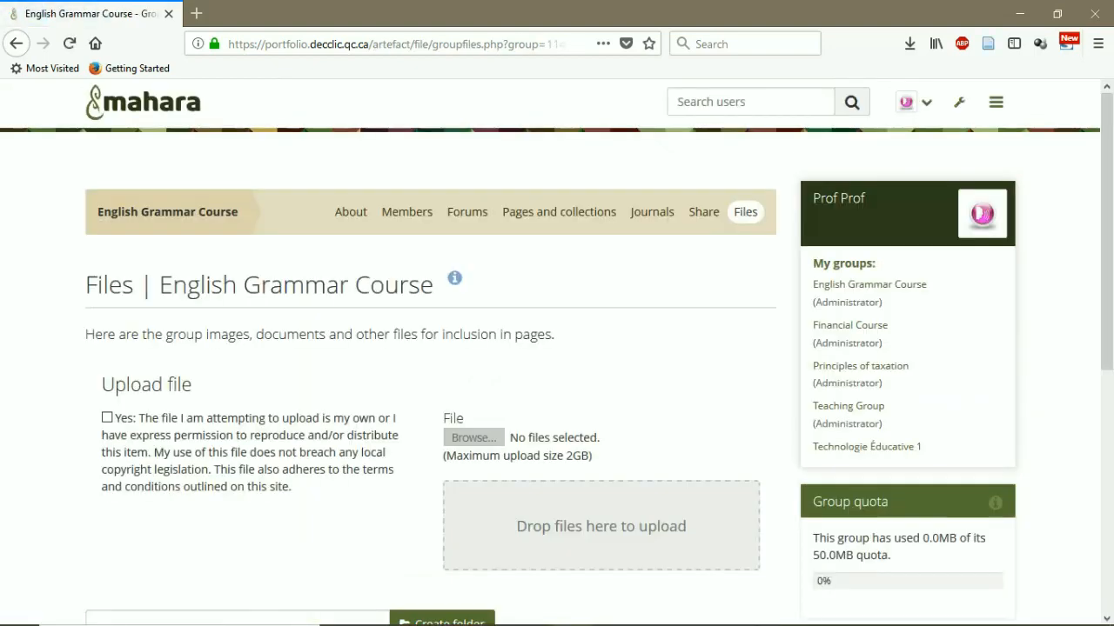
scroll(557, 365, down, 4)
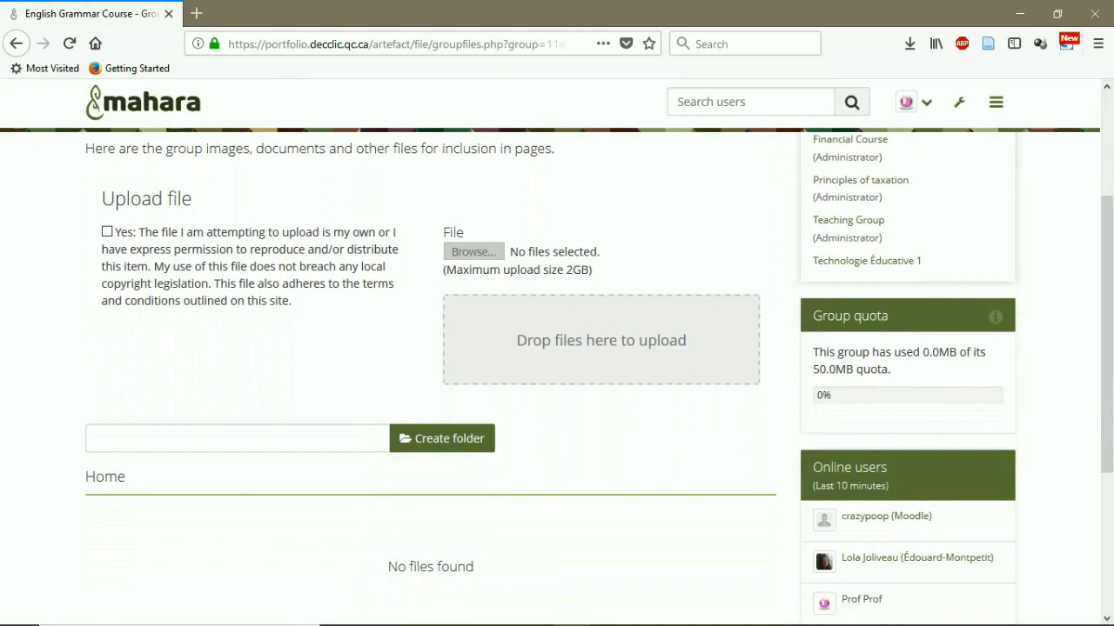
scroll(557, 365, up, 2)
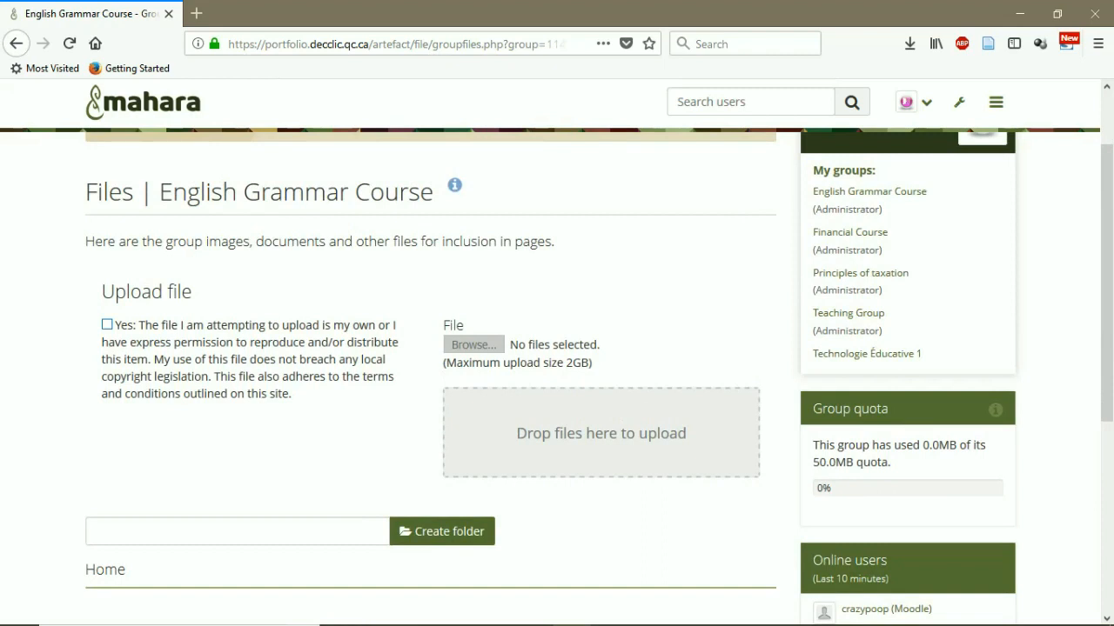
scroll(556, 365, up, 2)
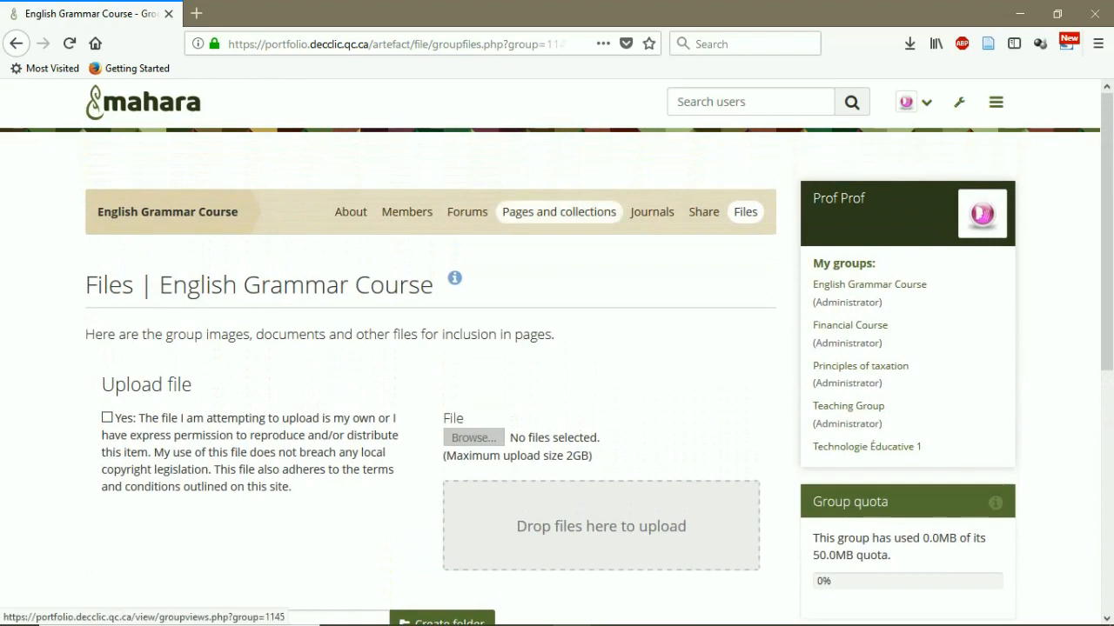
click(559, 212)
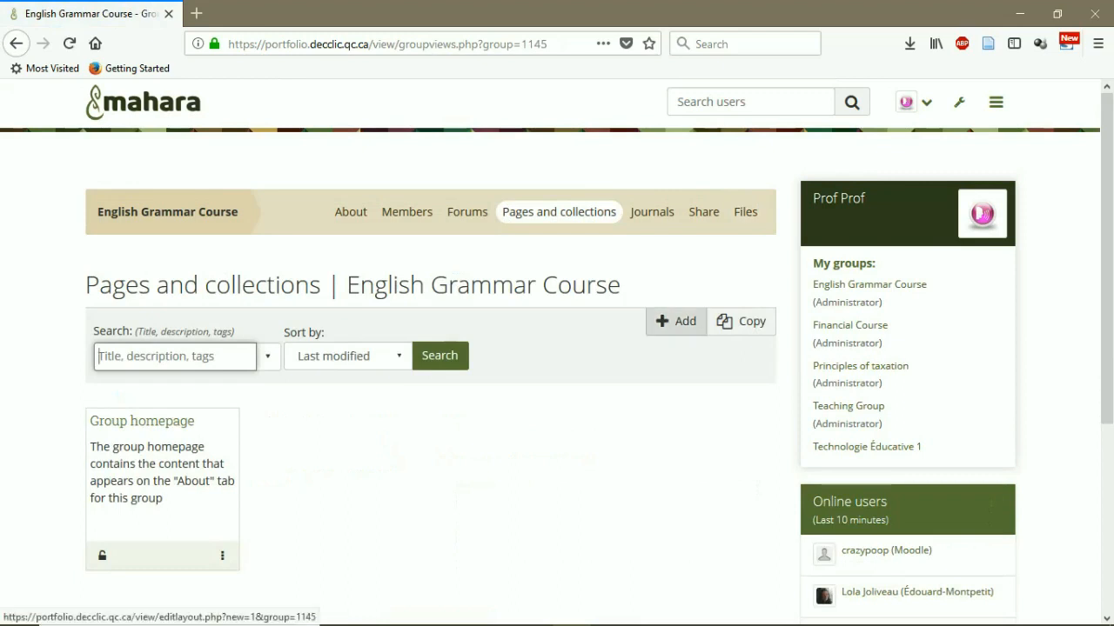
Start a new group page titled 'Session 1' with description 'The content of session 1'
click(676, 321)
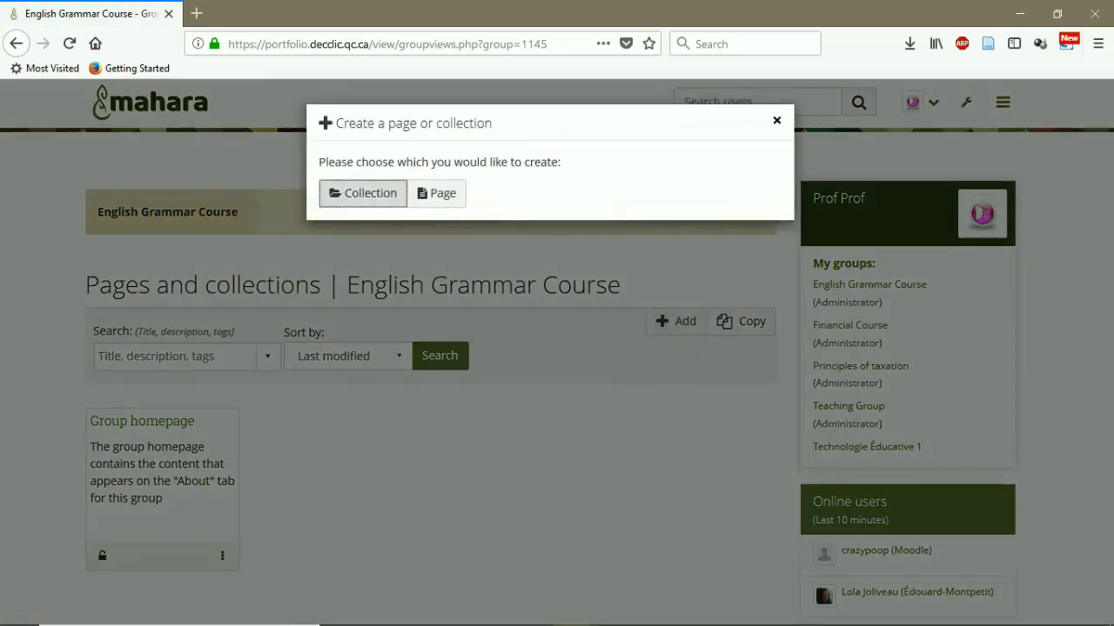
click(436, 192)
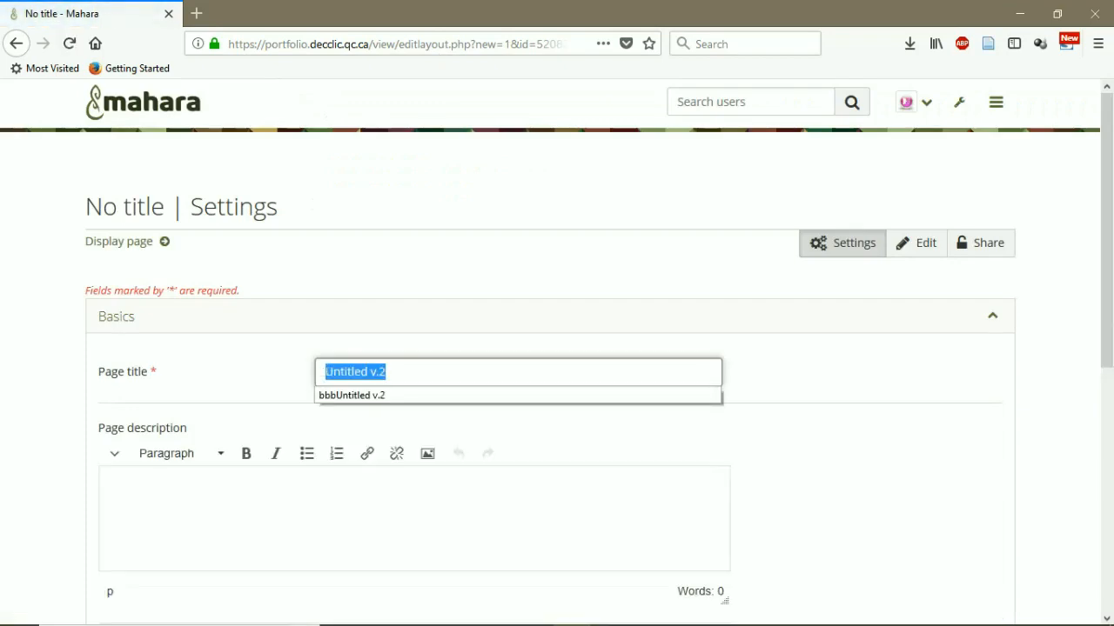
text(Session)
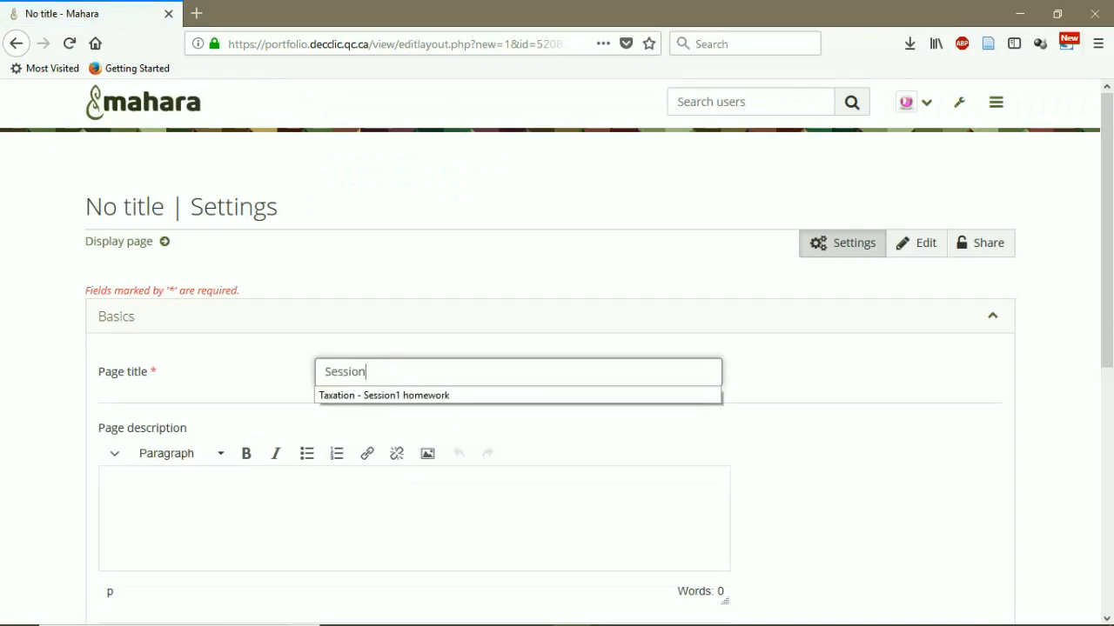
text( 1)
click(835, 435)
scroll(835, 435, down, 2)
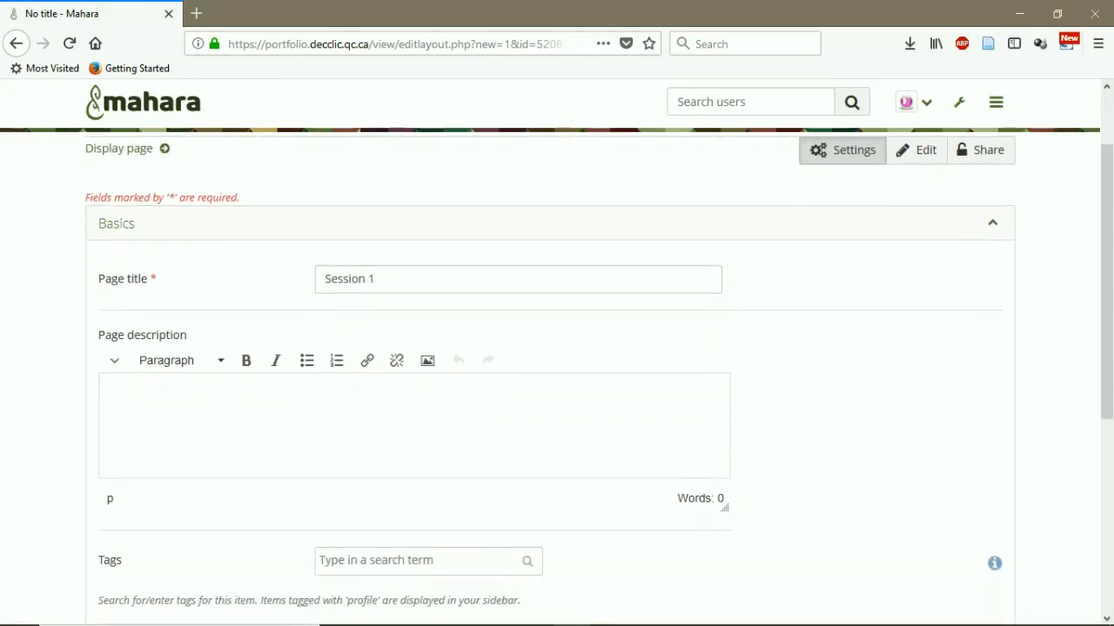
text(The content of session 1)
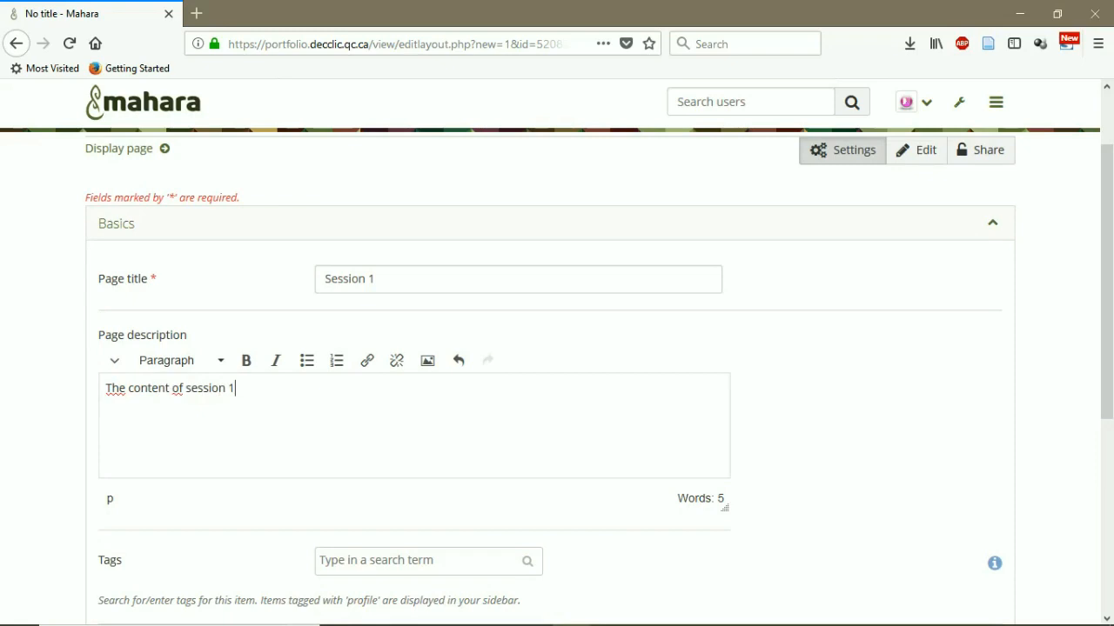
scroll(550, 379, down, 2)
click(418, 468)
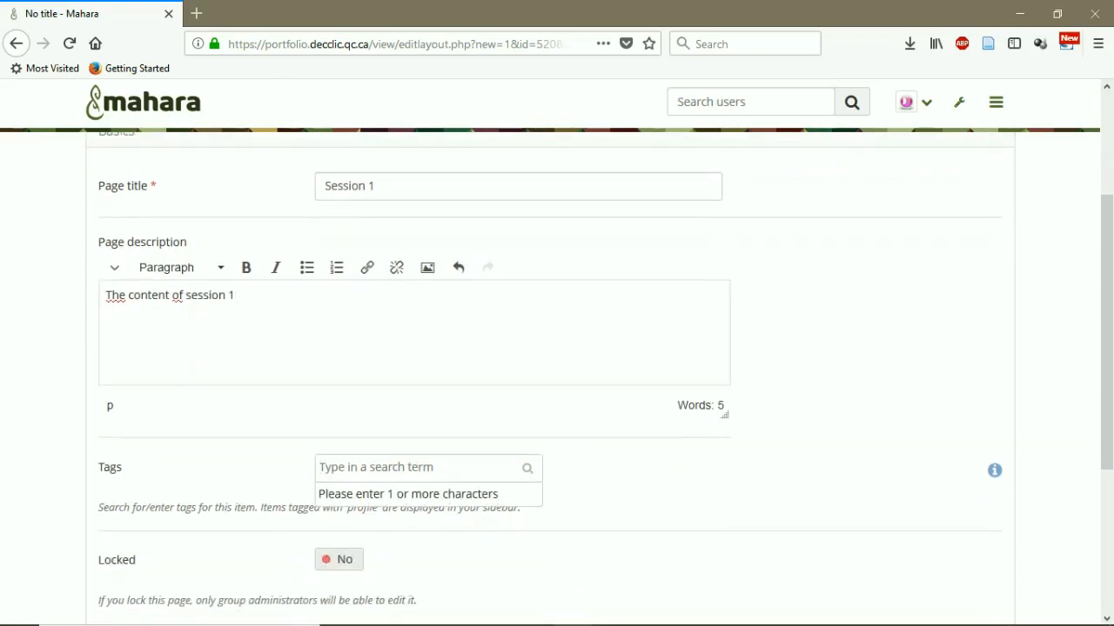
scroll(557, 374, down, 2)
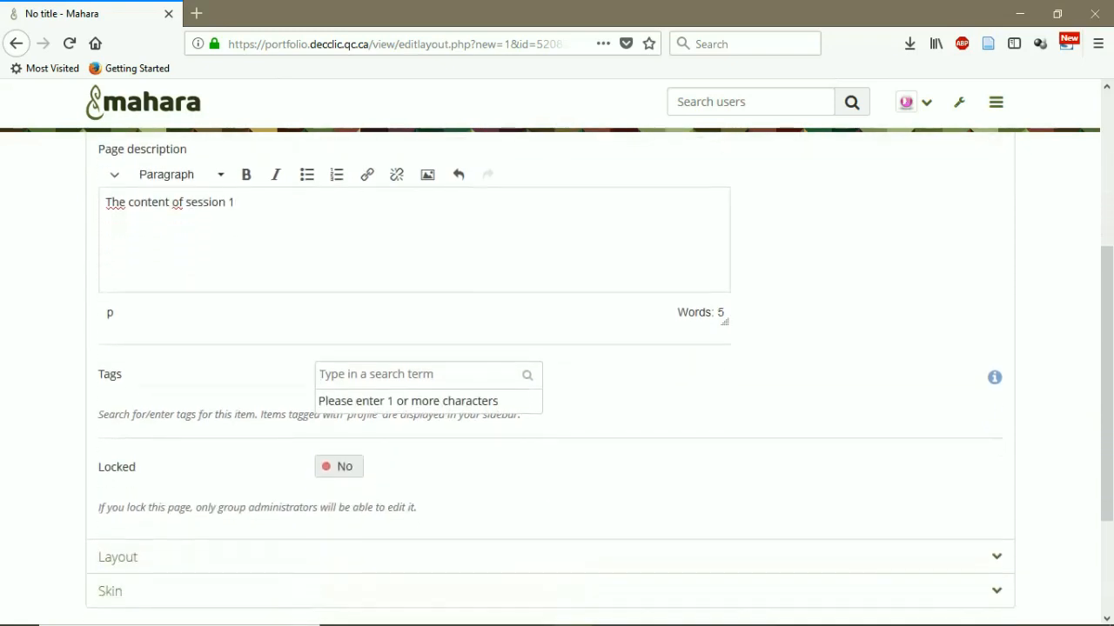
scroll(556, 374, down, 2)
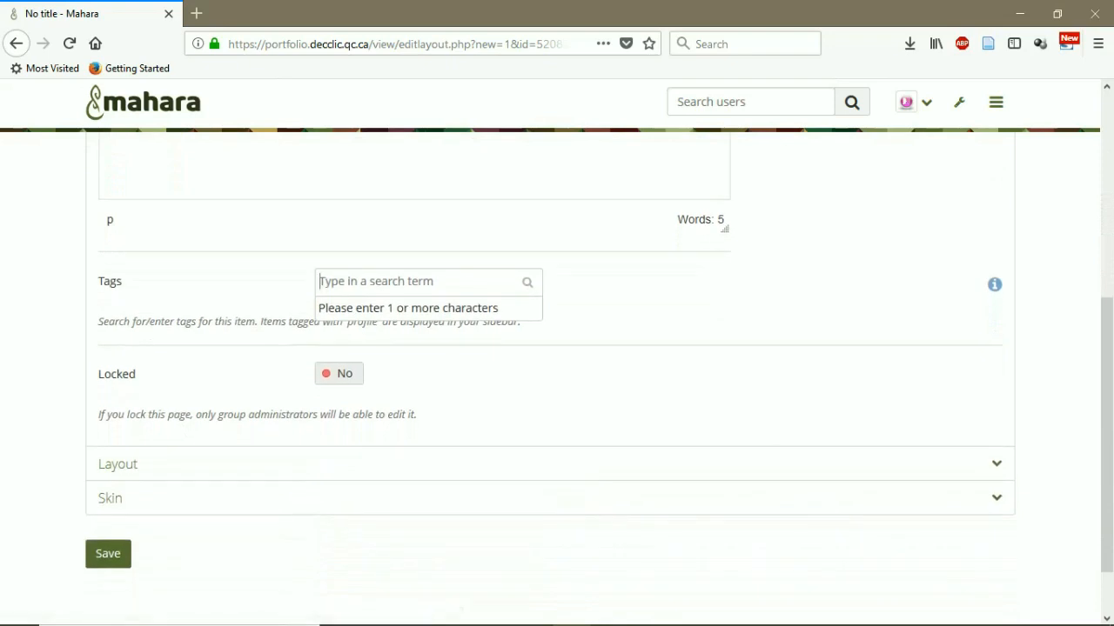
click(107, 554)
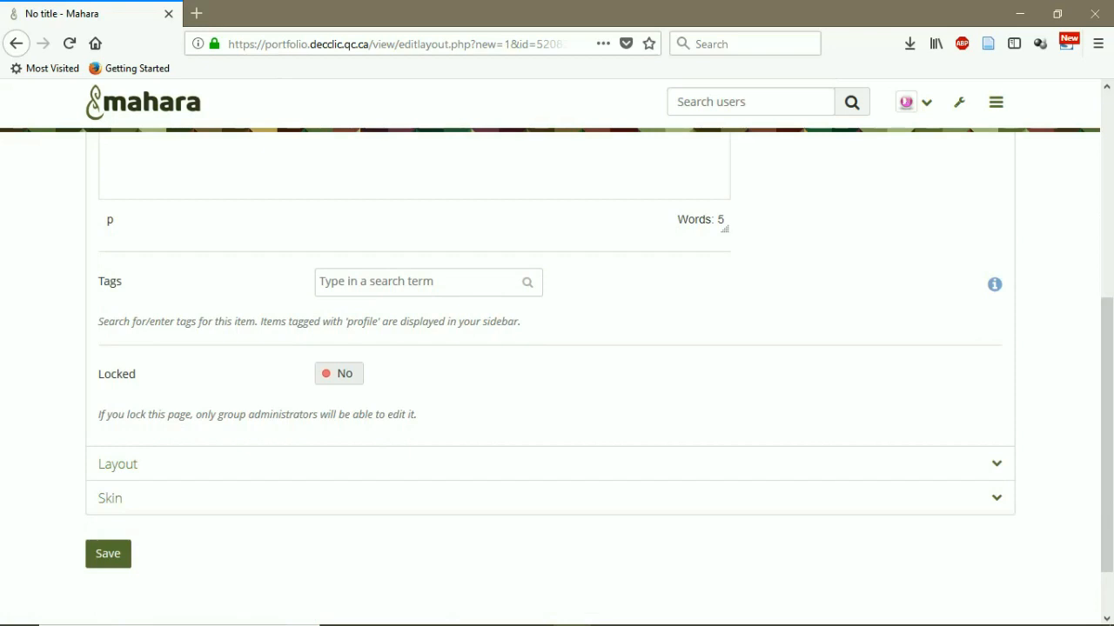
Lock the page, give it a one-row two-equal-column layout, and save the settings
click(339, 374)
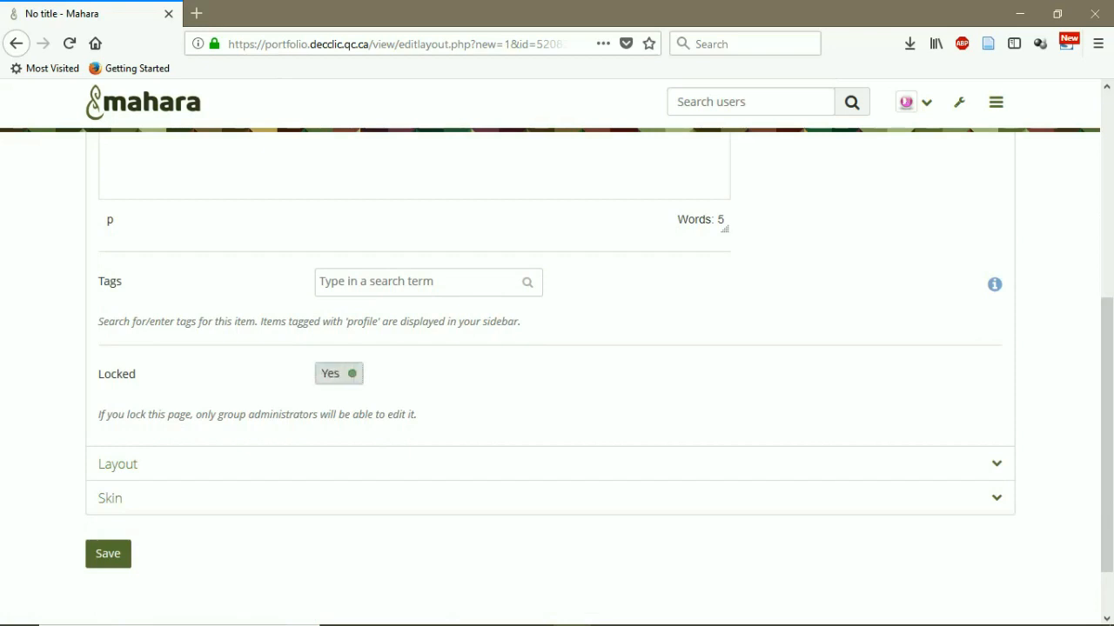
click(118, 464)
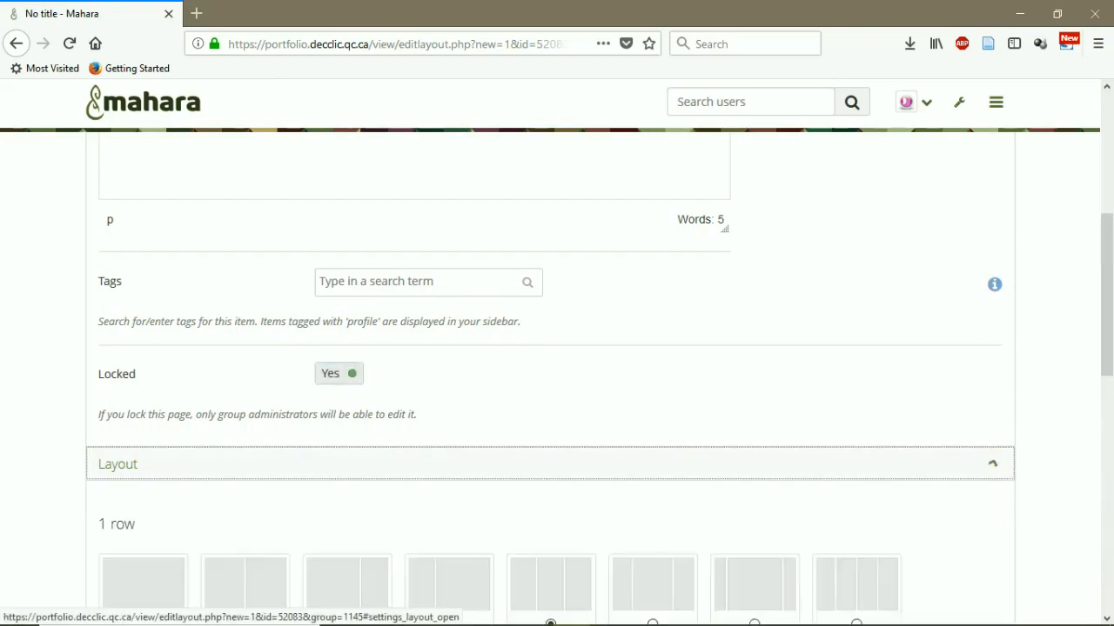
scroll(118, 464, down, 2)
click(244, 438)
scroll(244, 439, down, 7)
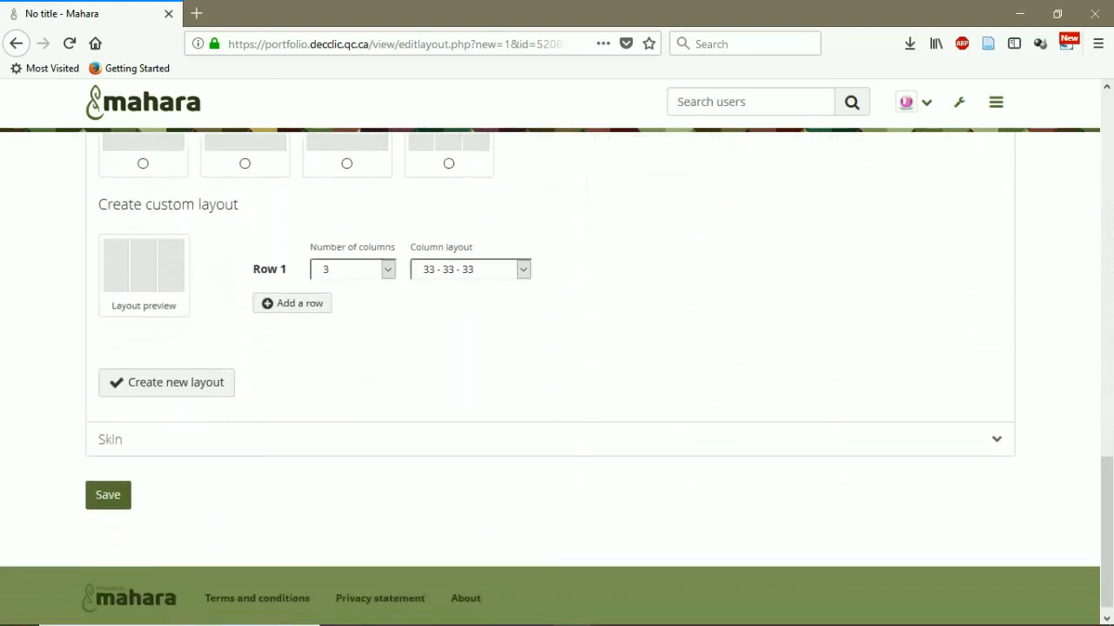
click(109, 426)
scroll(109, 426, down, 3)
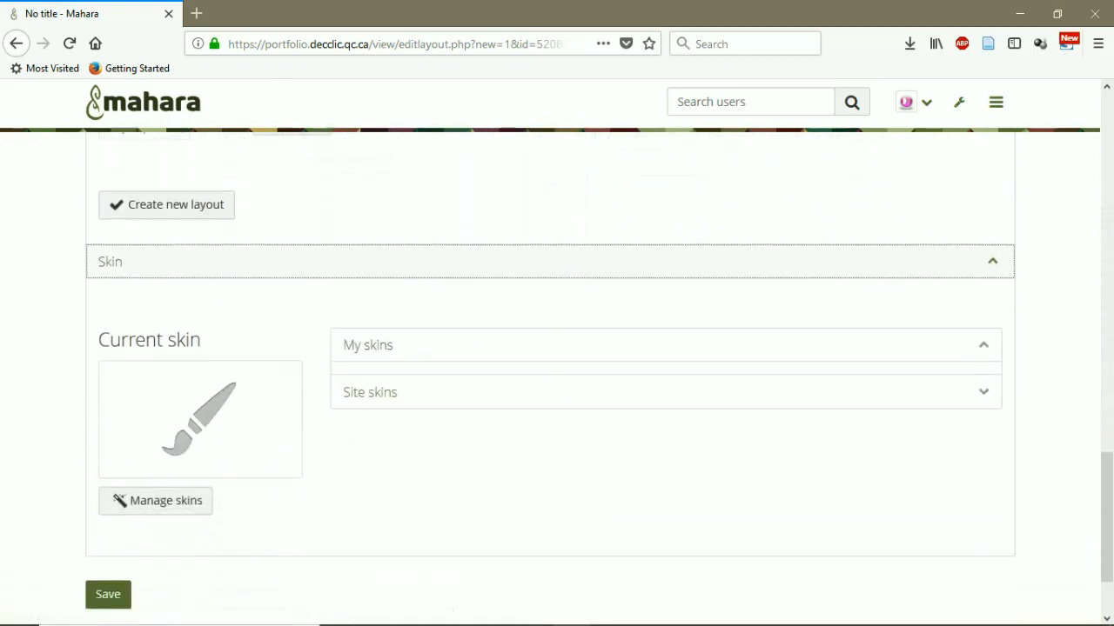
click(108, 482)
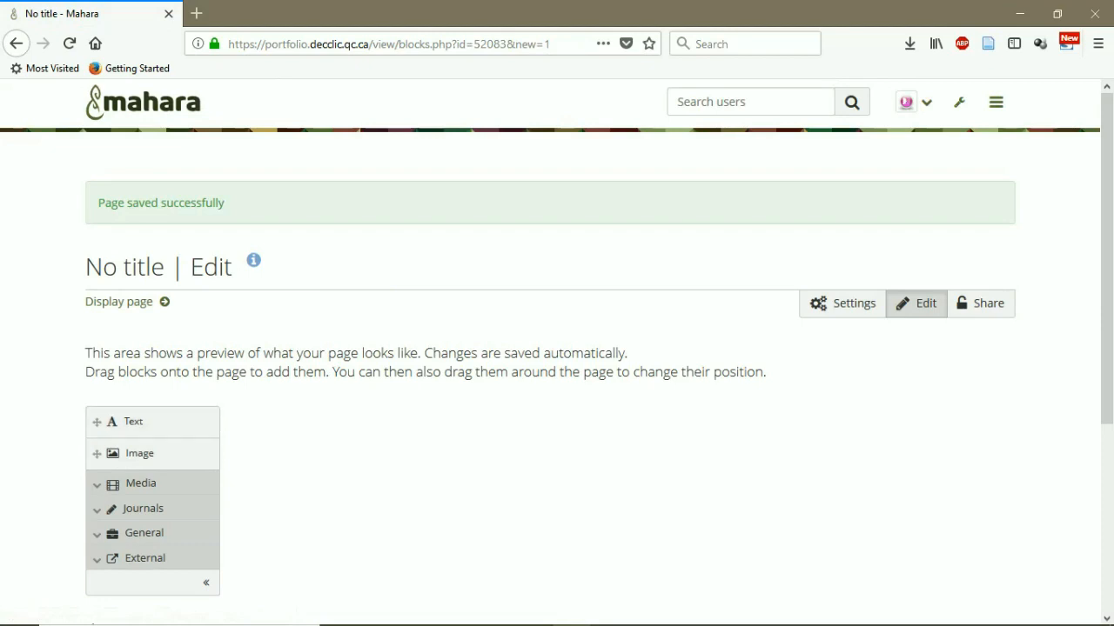
Add a Text block at the top reading 'This is the cotent of the session 1' and save it
scroll(550, 359, down, 2)
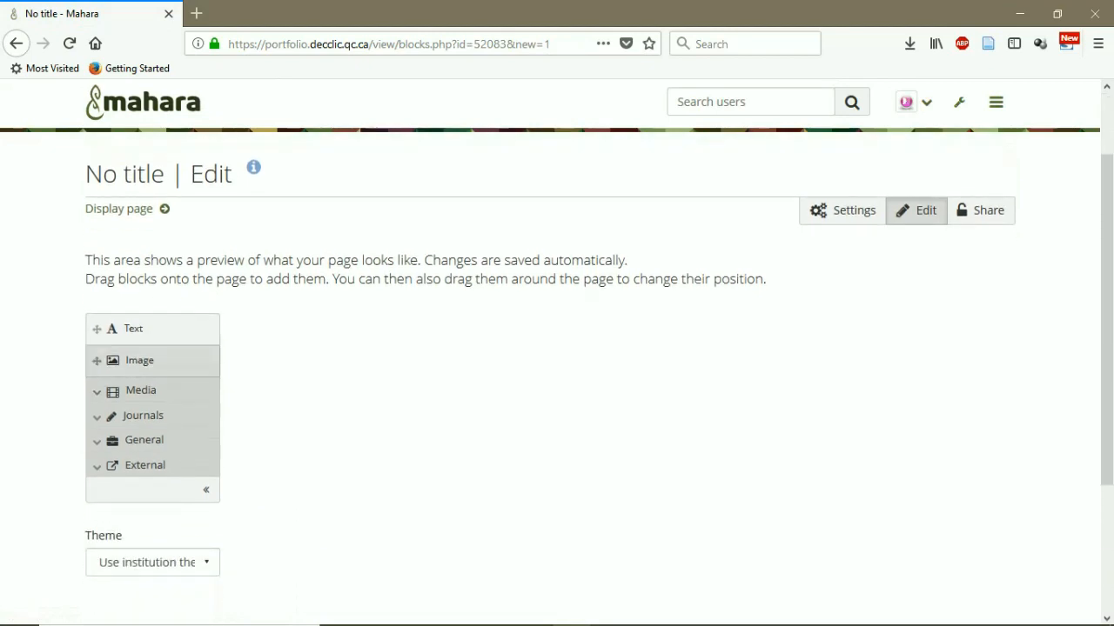
click(134, 330)
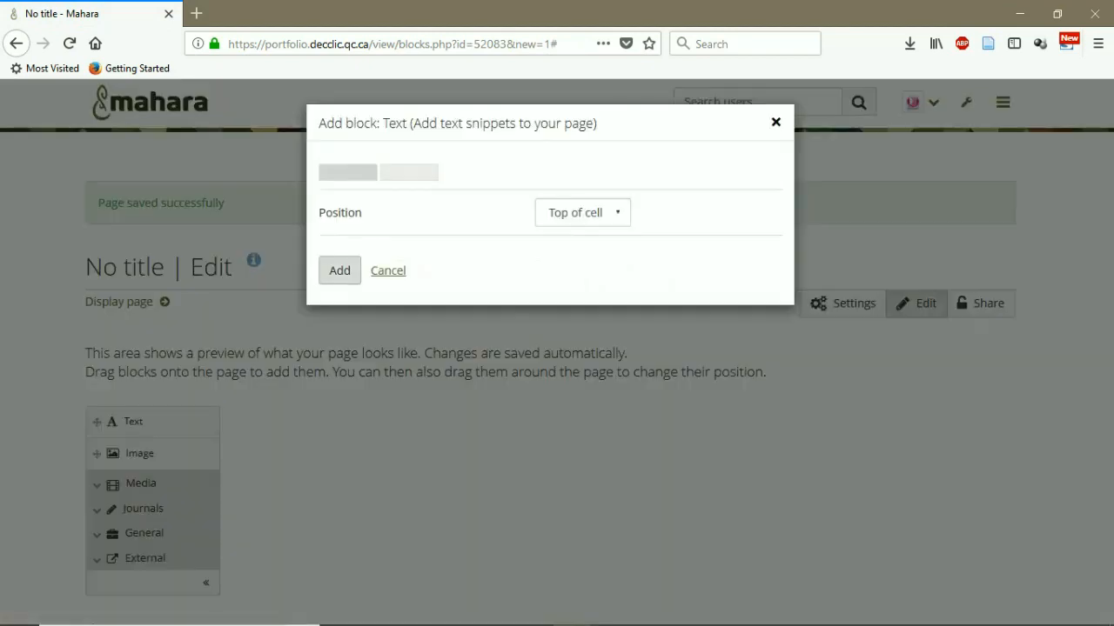
click(339, 270)
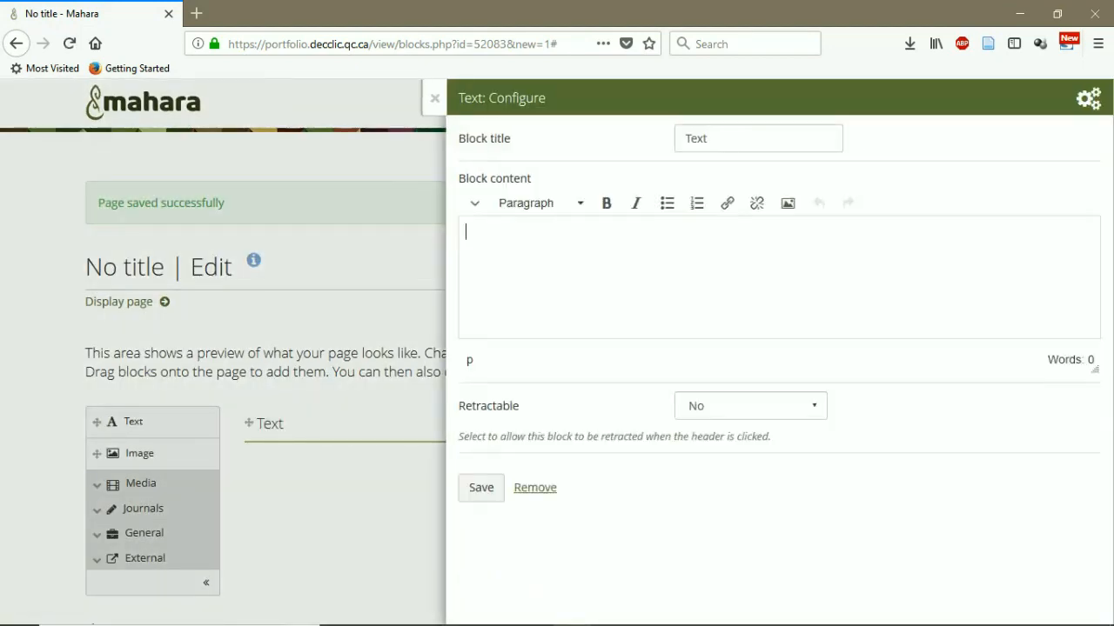
text(This is the cote)
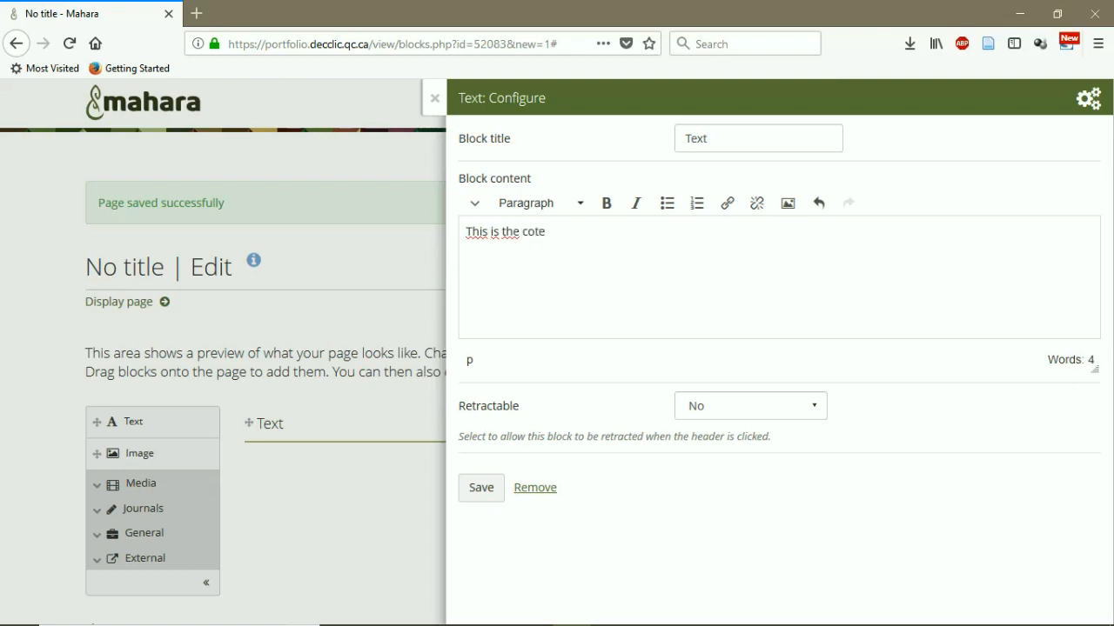
text(nt of the session 1)
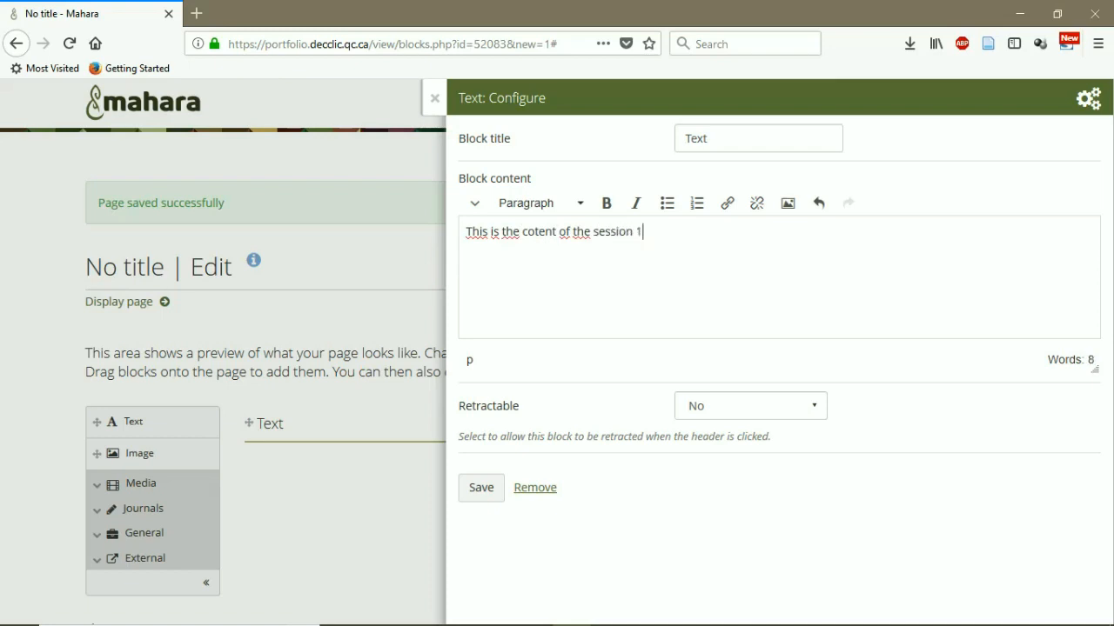
click(481, 487)
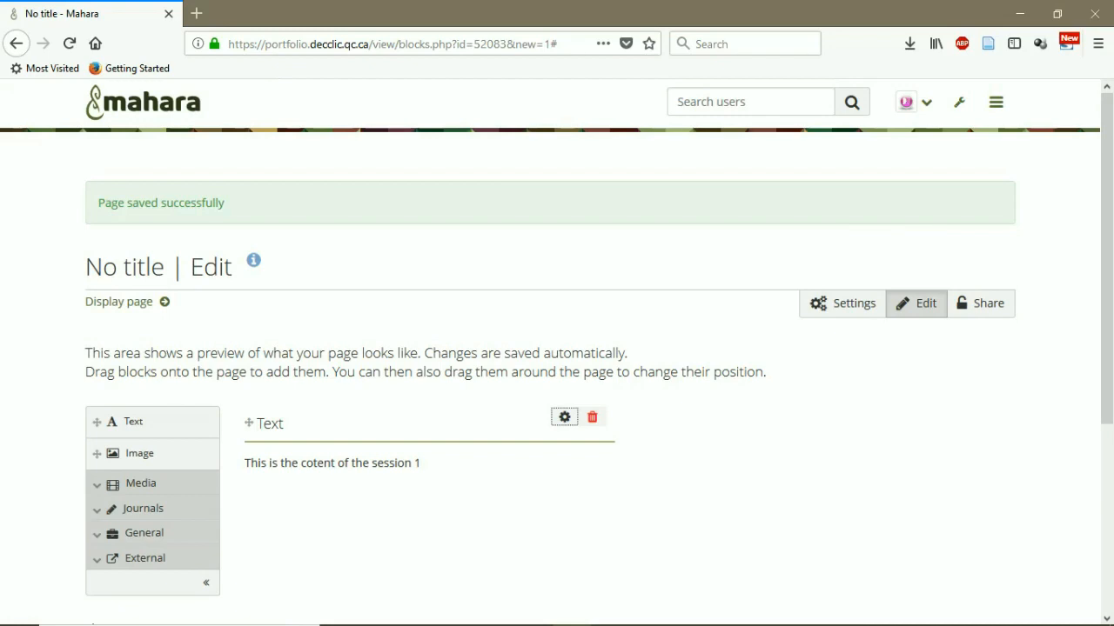
scroll(557, 391, down, 5)
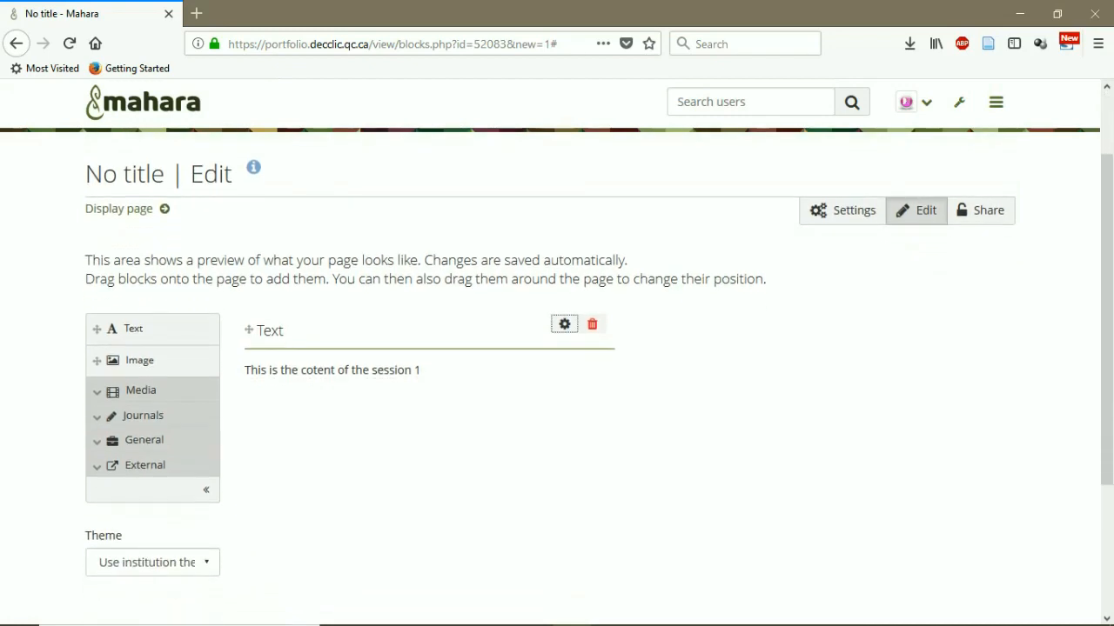
View the finished Session 1 page, then go via My groups to the English Grammar Course group
click(291, 483)
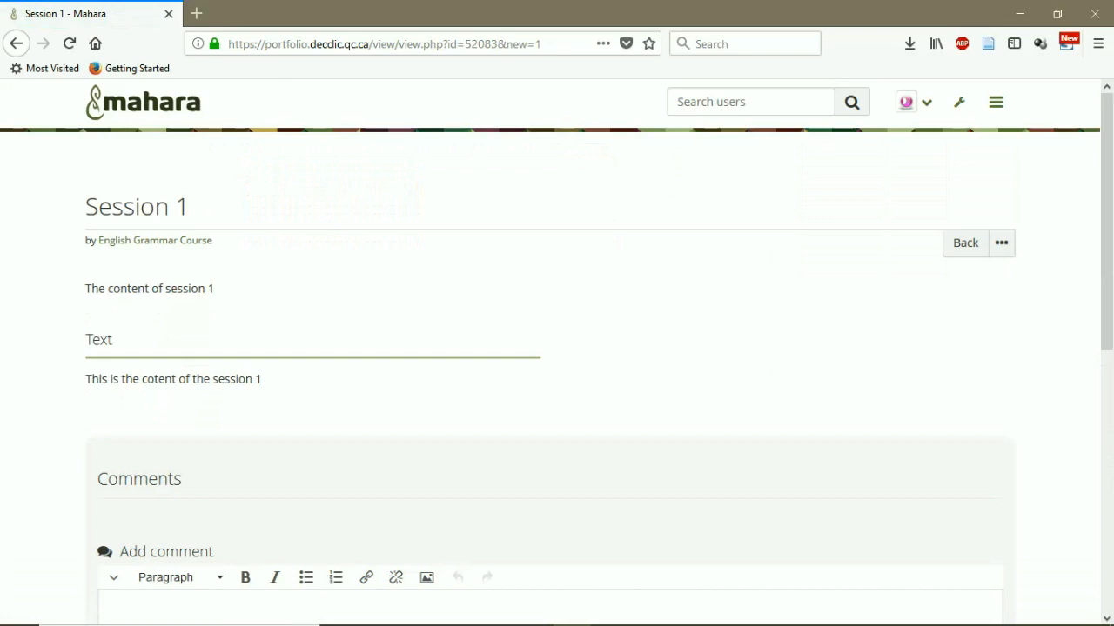
click(996, 102)
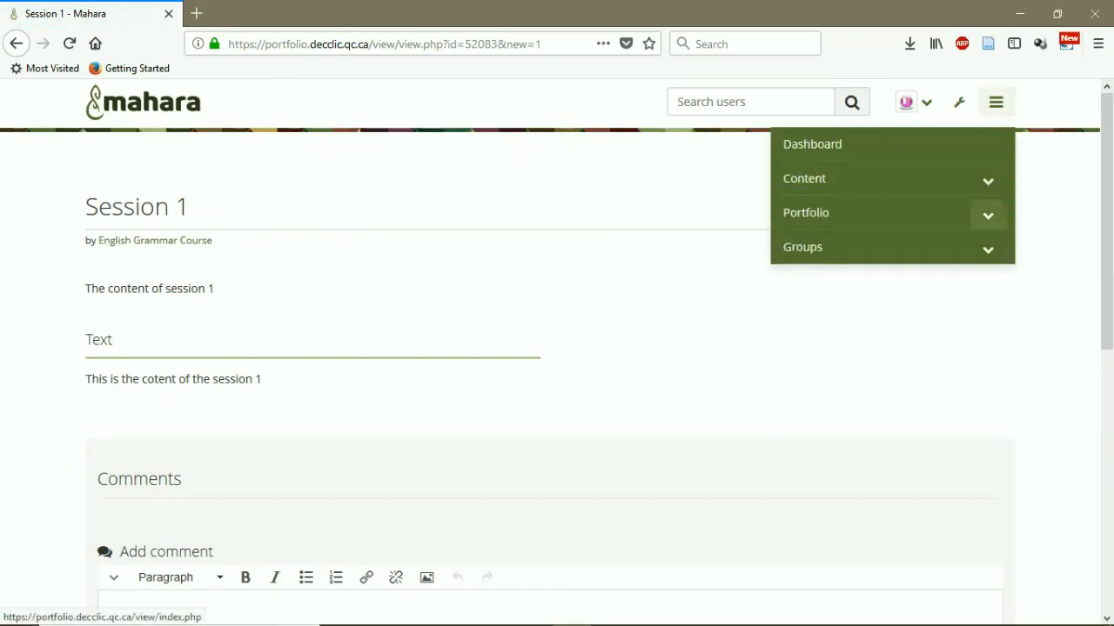
click(987, 215)
click(988, 215)
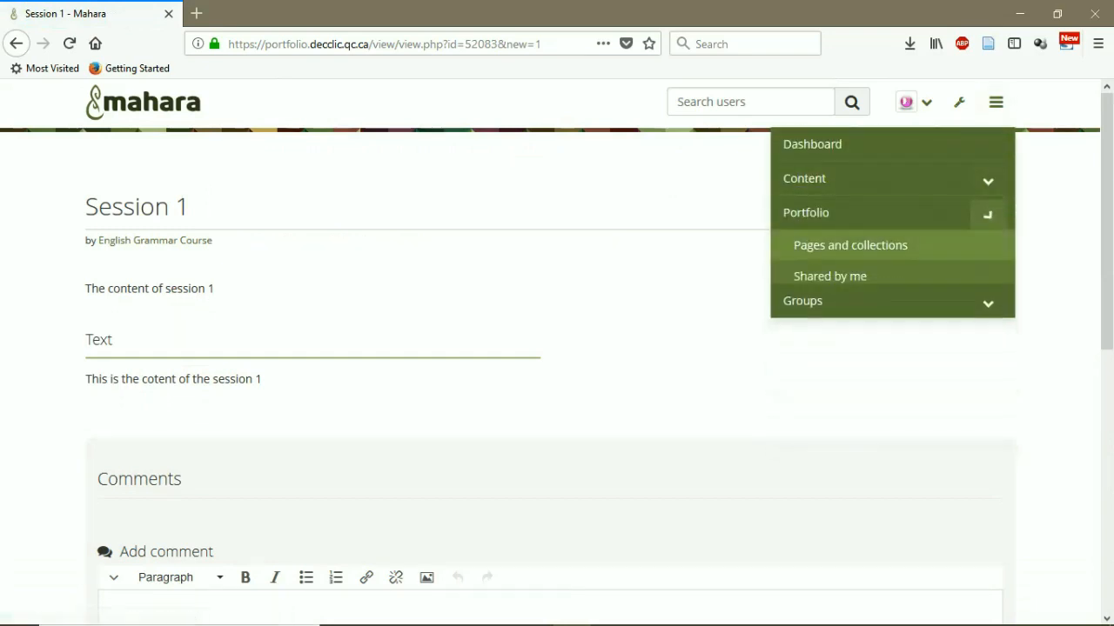
click(988, 247)
click(821, 279)
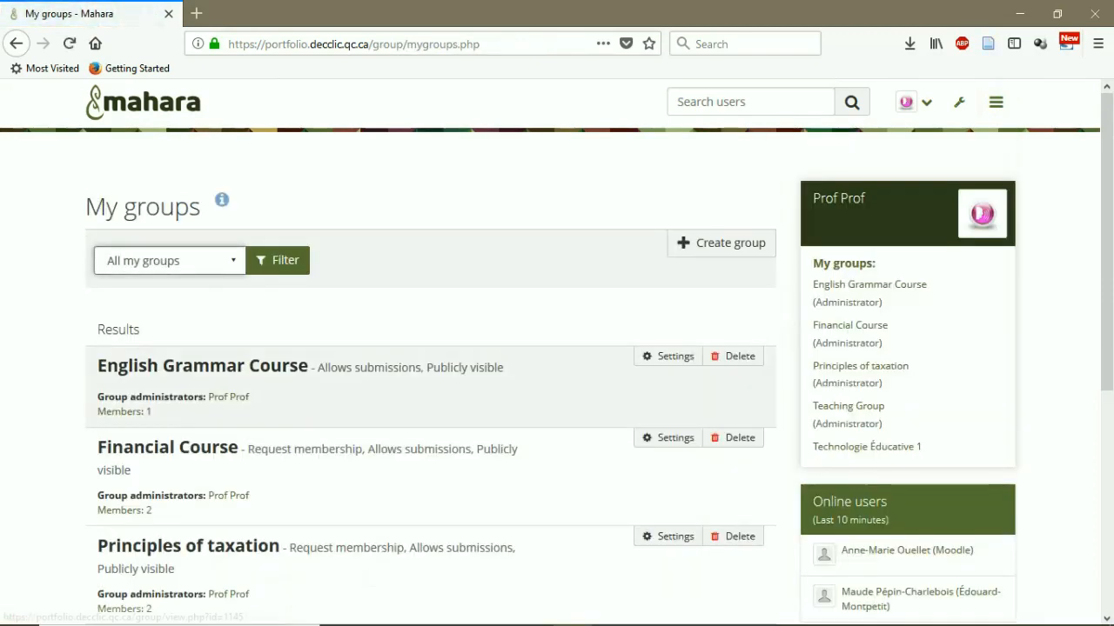
click(431, 387)
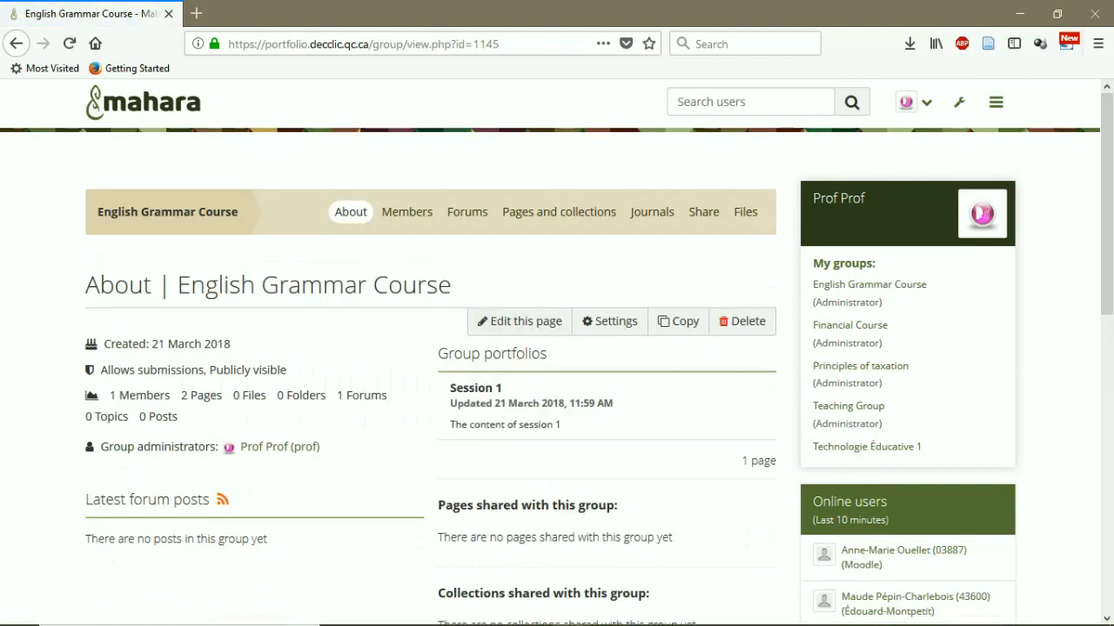
Check the group's Pages and collections, then open its Share overview
click(558, 212)
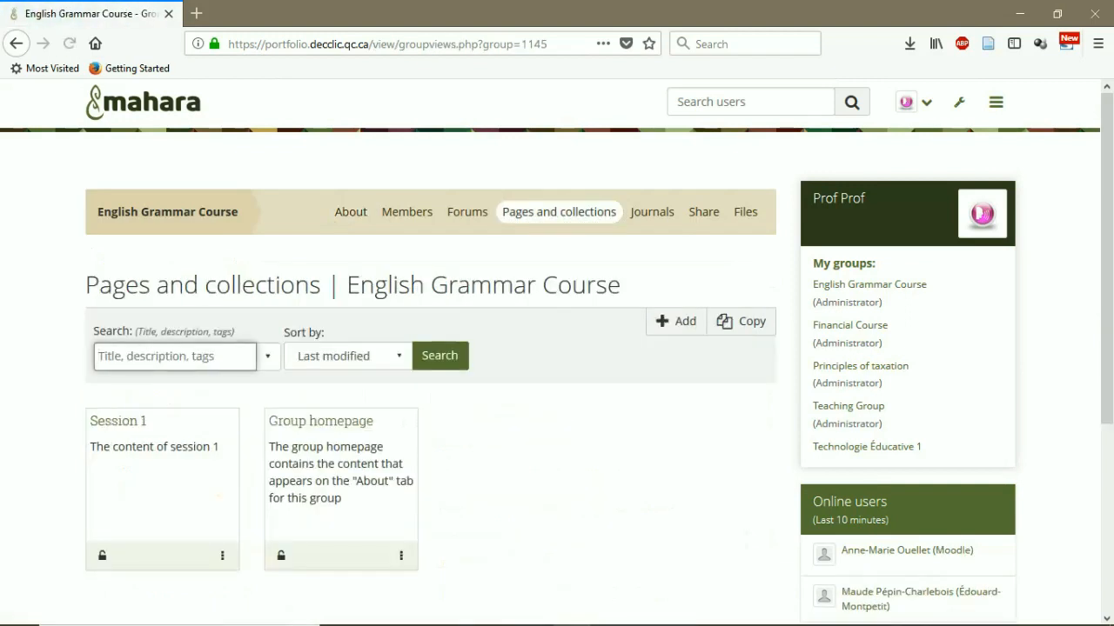
scroll(431, 348, down, 2)
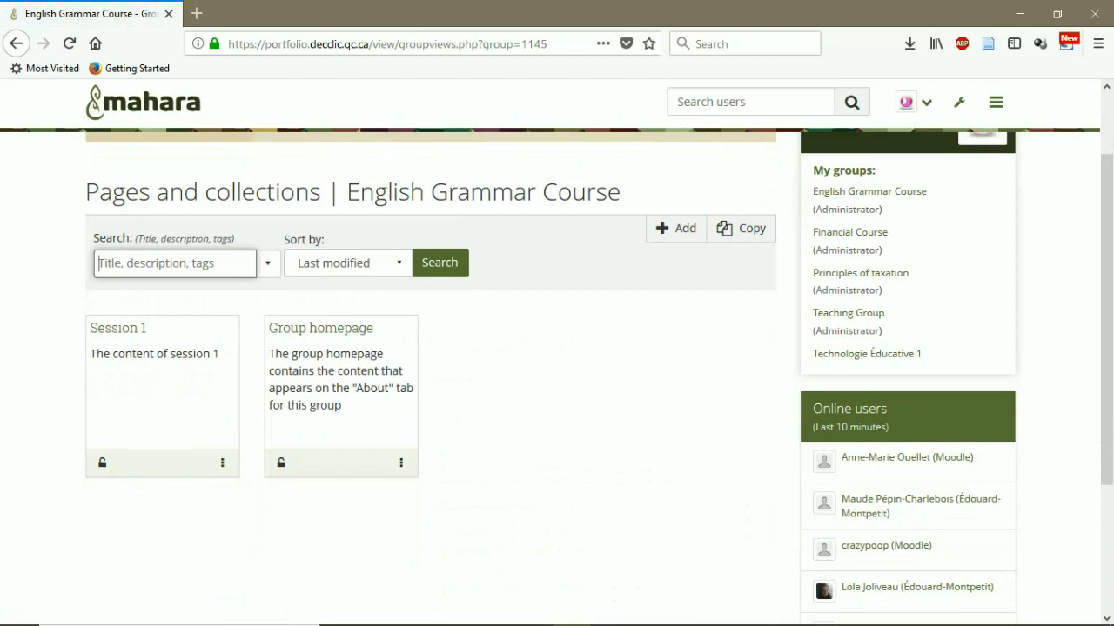
scroll(430, 348, up, 1)
scroll(704, 211, up, 1)
click(704, 211)
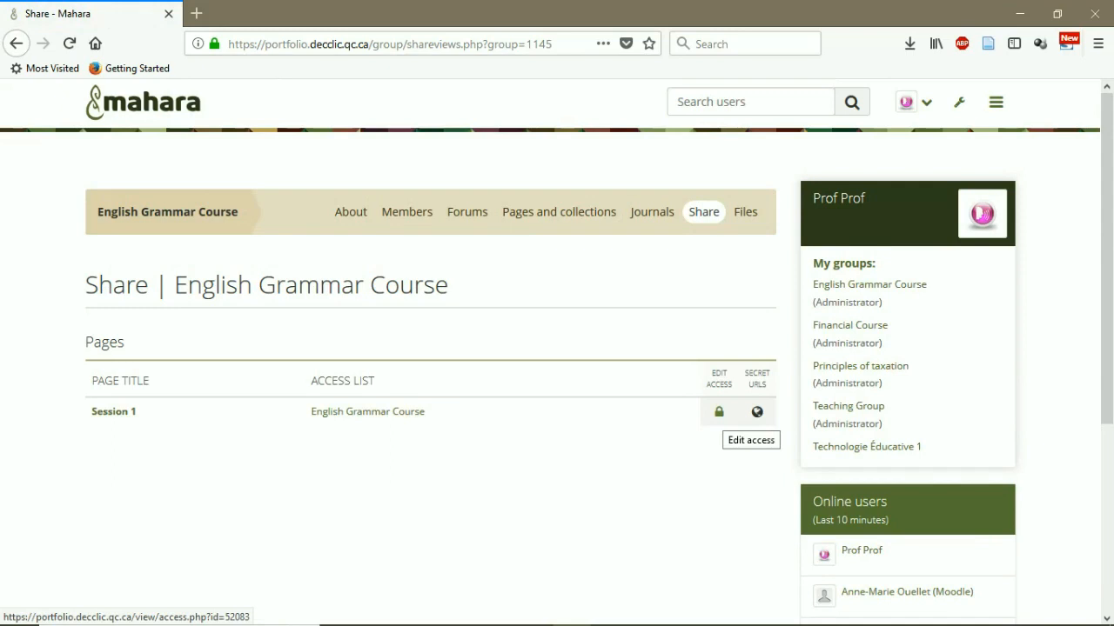
Share Session 1 with English Grammar Course, with no dates set, and save the access rule
click(719, 412)
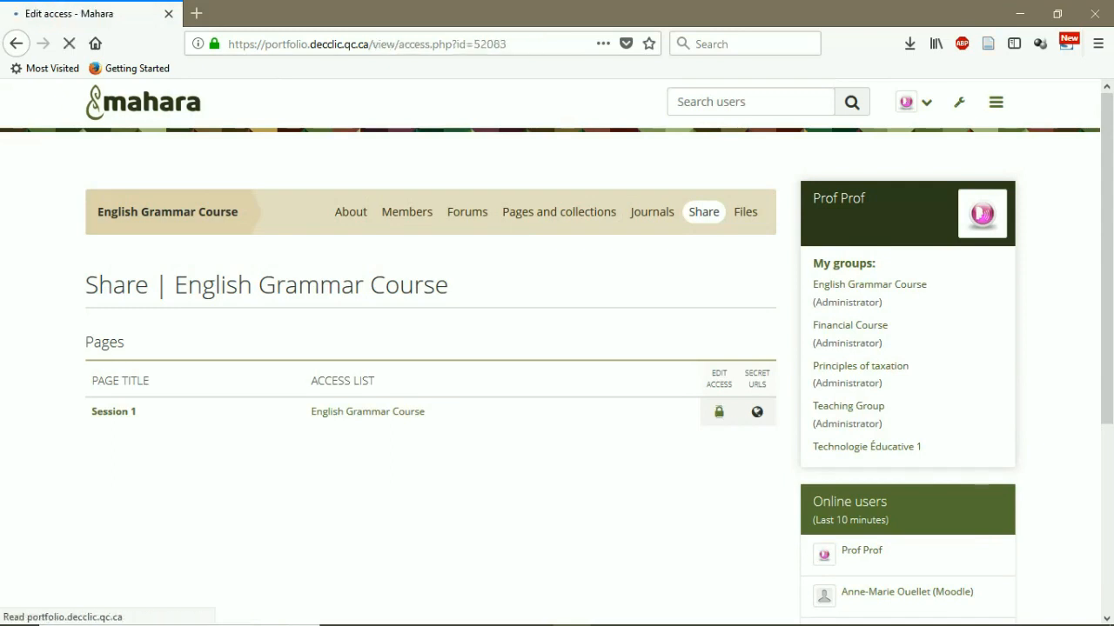
scroll(557, 353, down, 2)
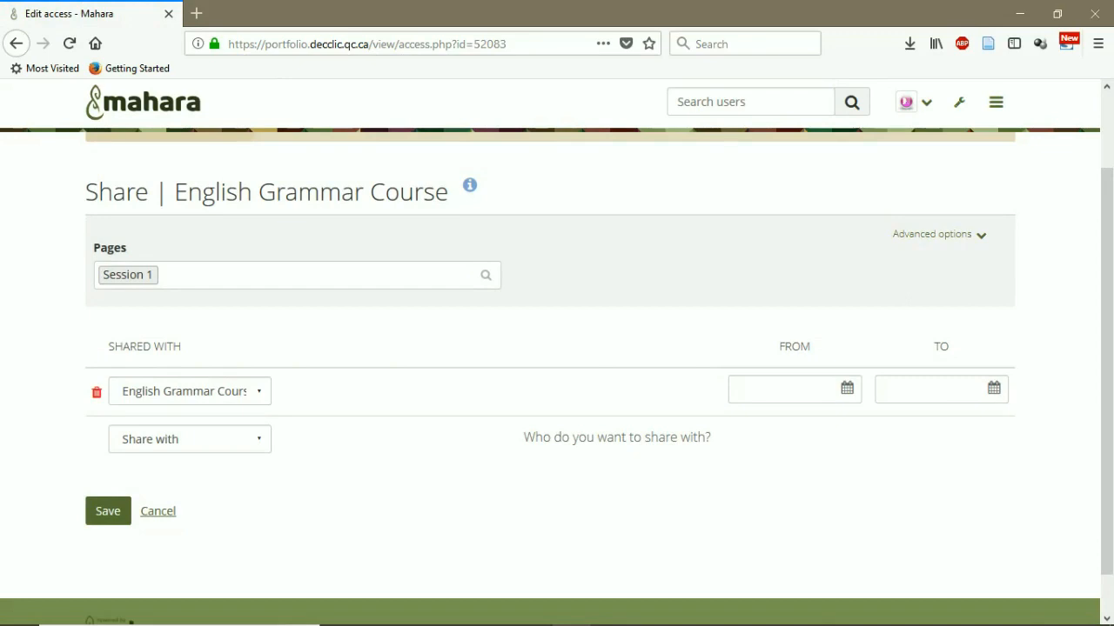
click(258, 392)
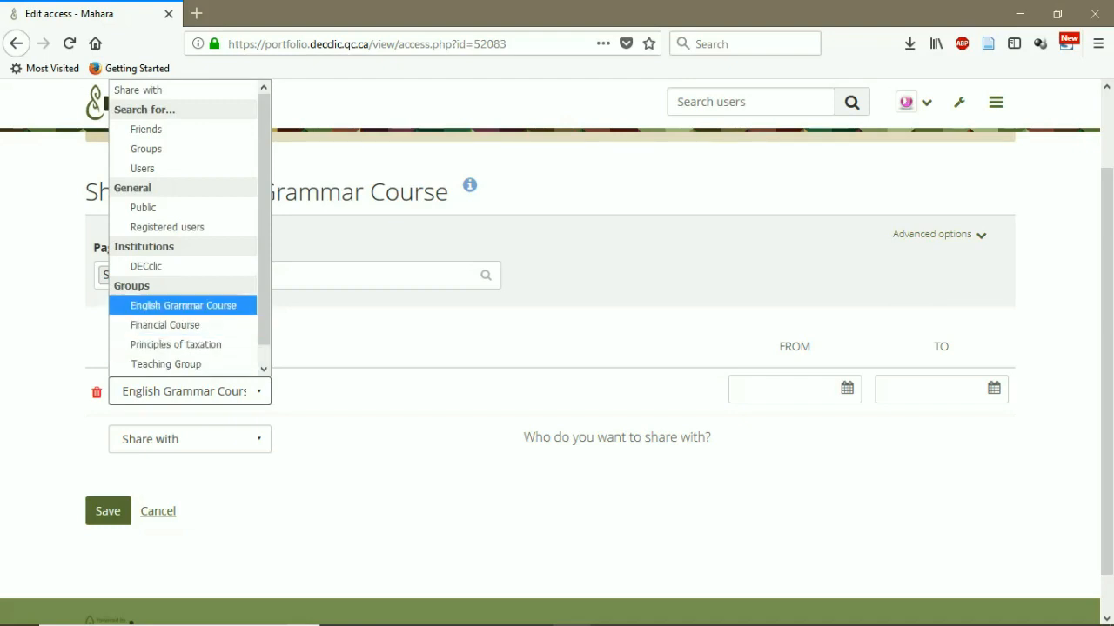
click(183, 306)
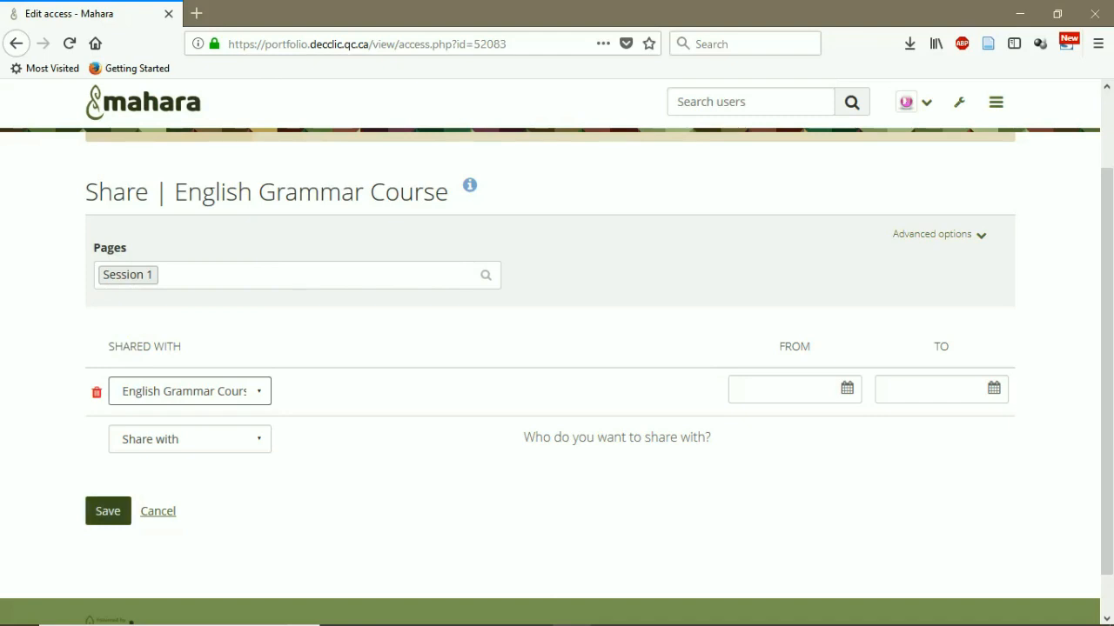
click(108, 511)
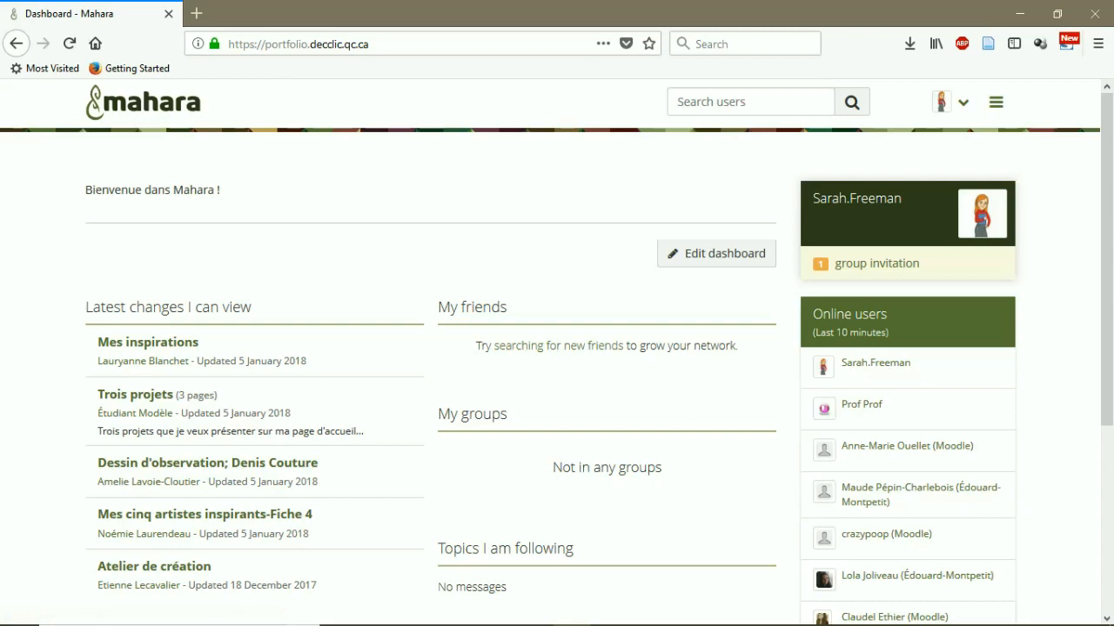
As the student, accept the pending English Grammar Course group invitation
click(876, 262)
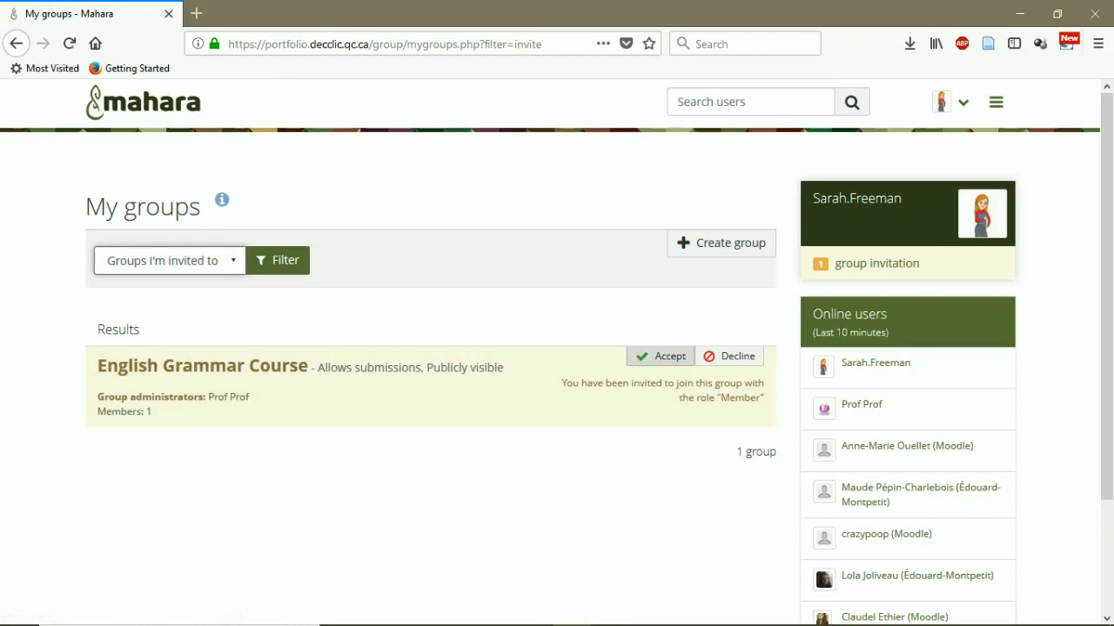
click(661, 356)
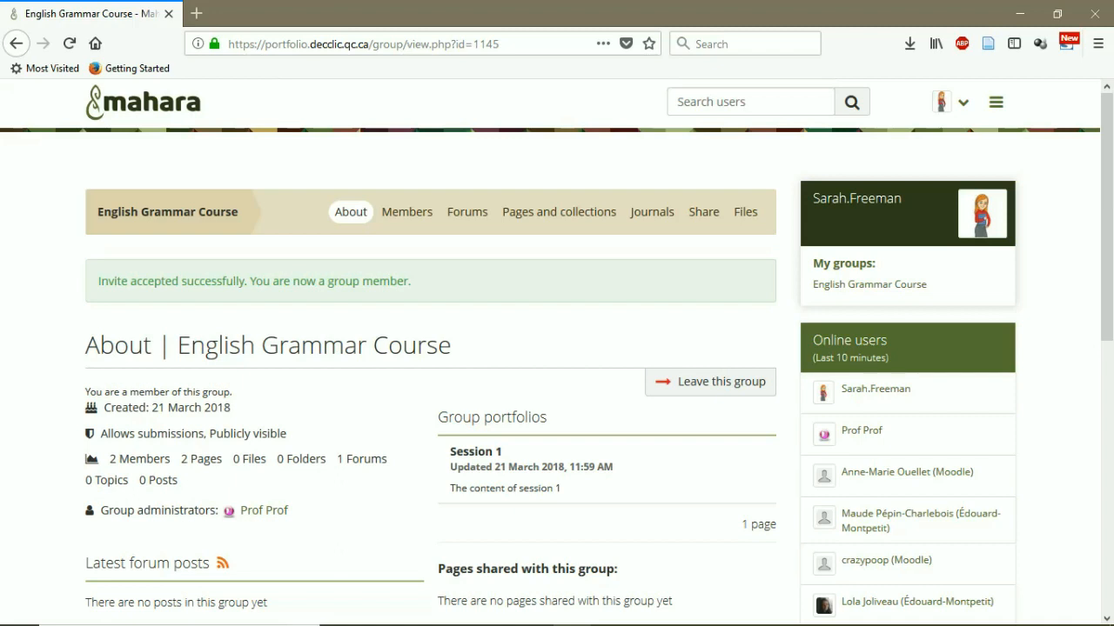
Browse the group's Members, Forums, Pages and collections, Journals, Share and Files tabs in turn
click(407, 211)
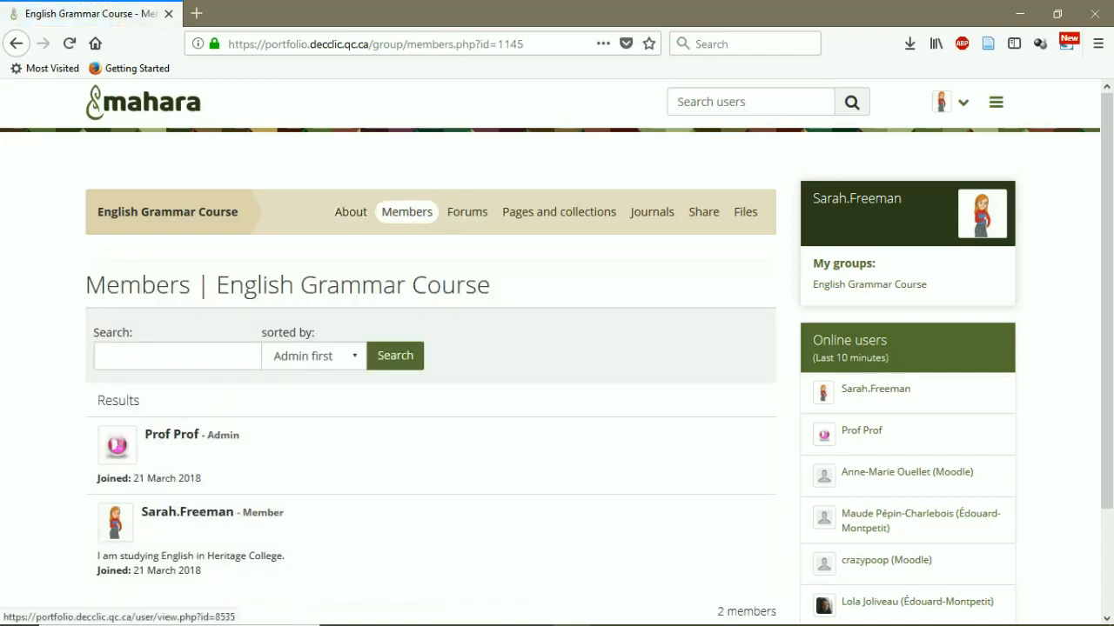
click(467, 211)
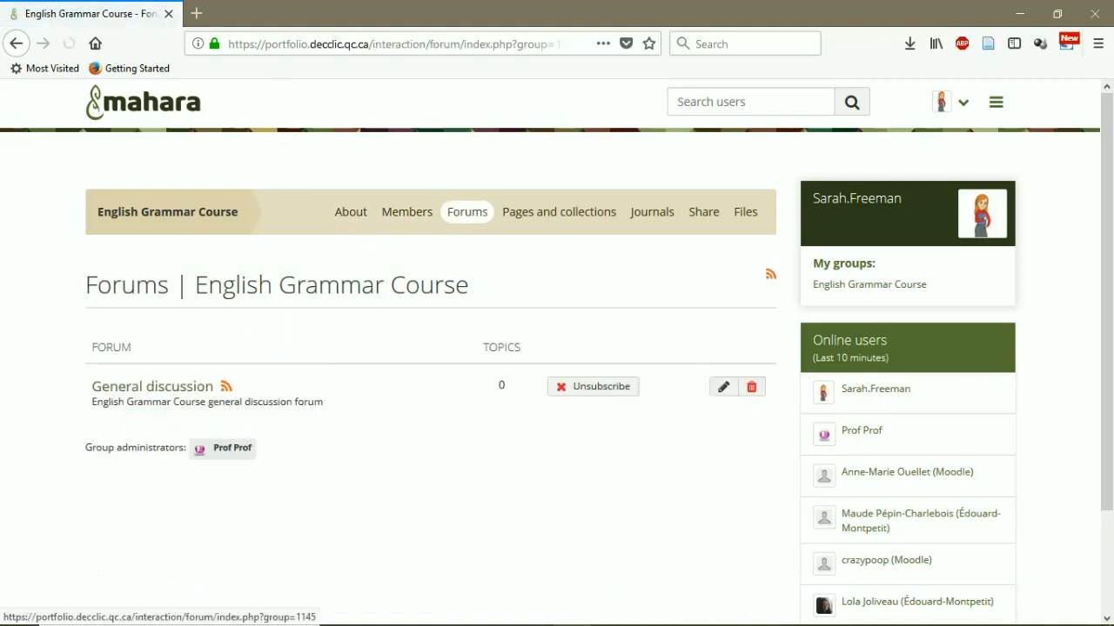
click(558, 211)
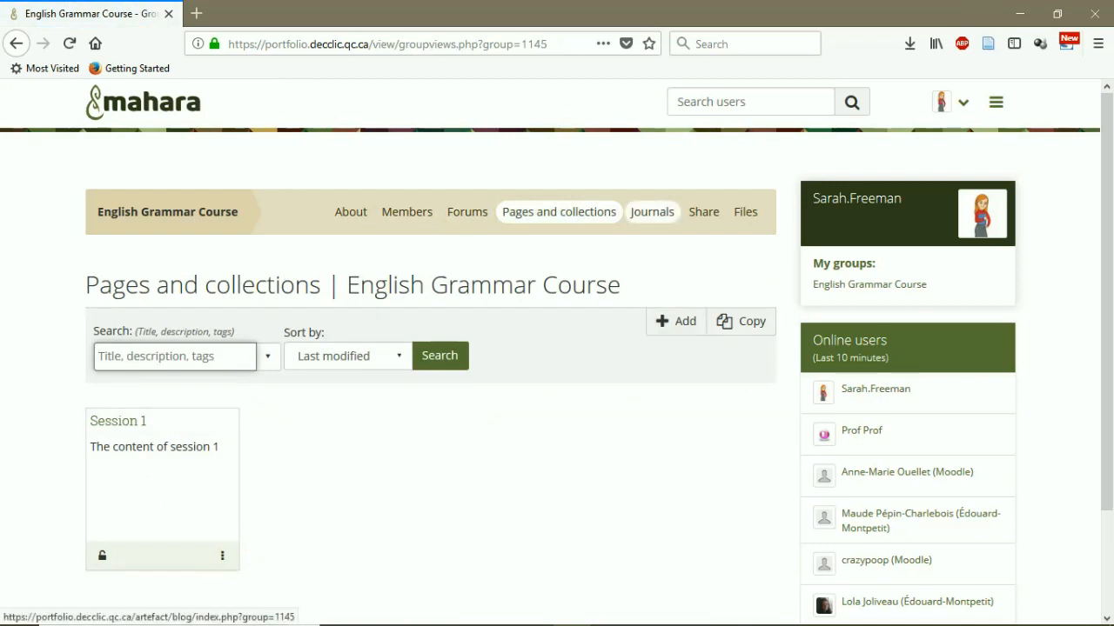
click(652, 212)
click(703, 212)
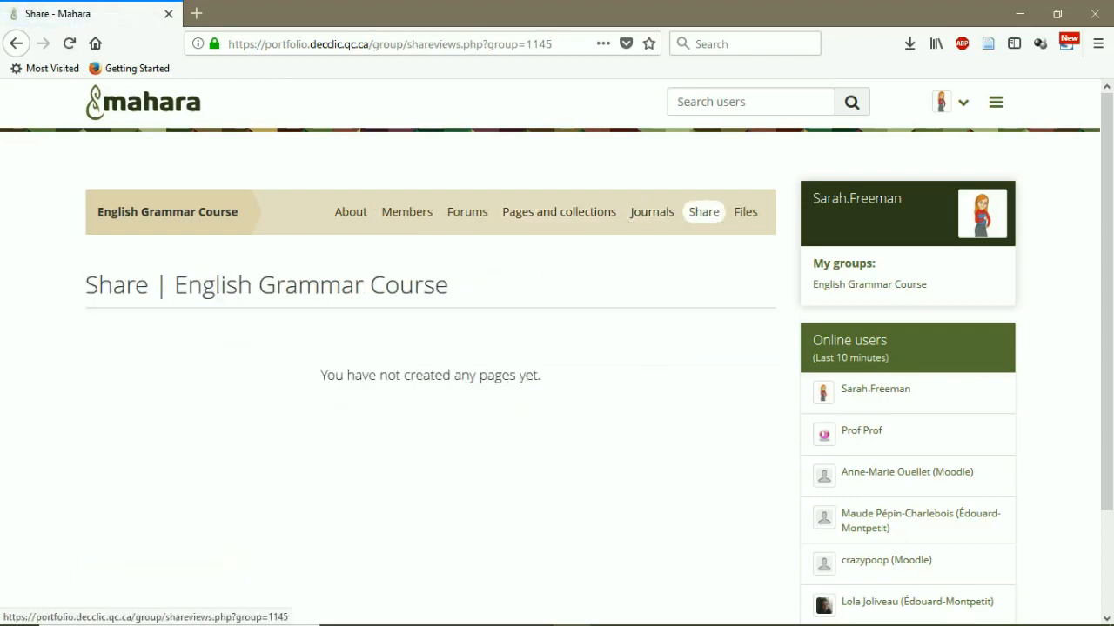
click(745, 212)
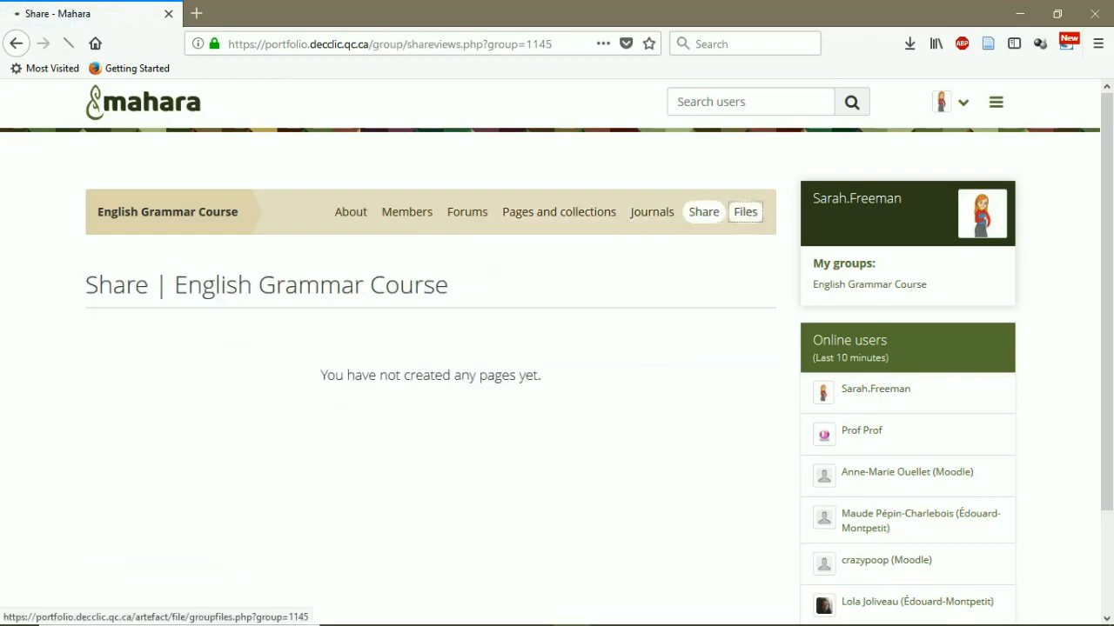
scroll(557, 348, down, 3)
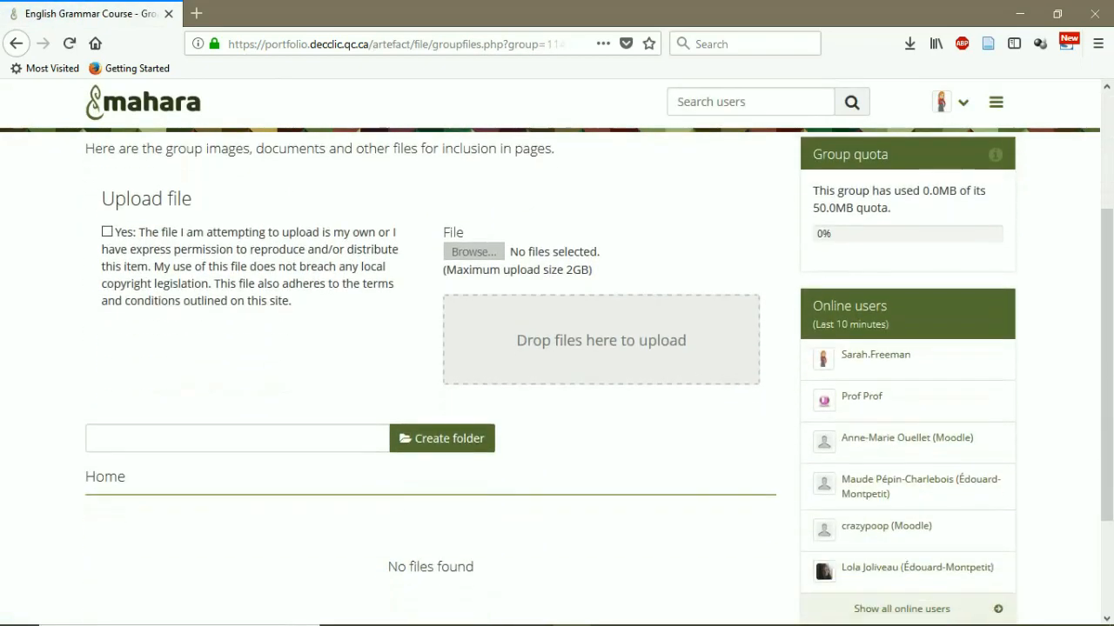
scroll(557, 348, up, 3)
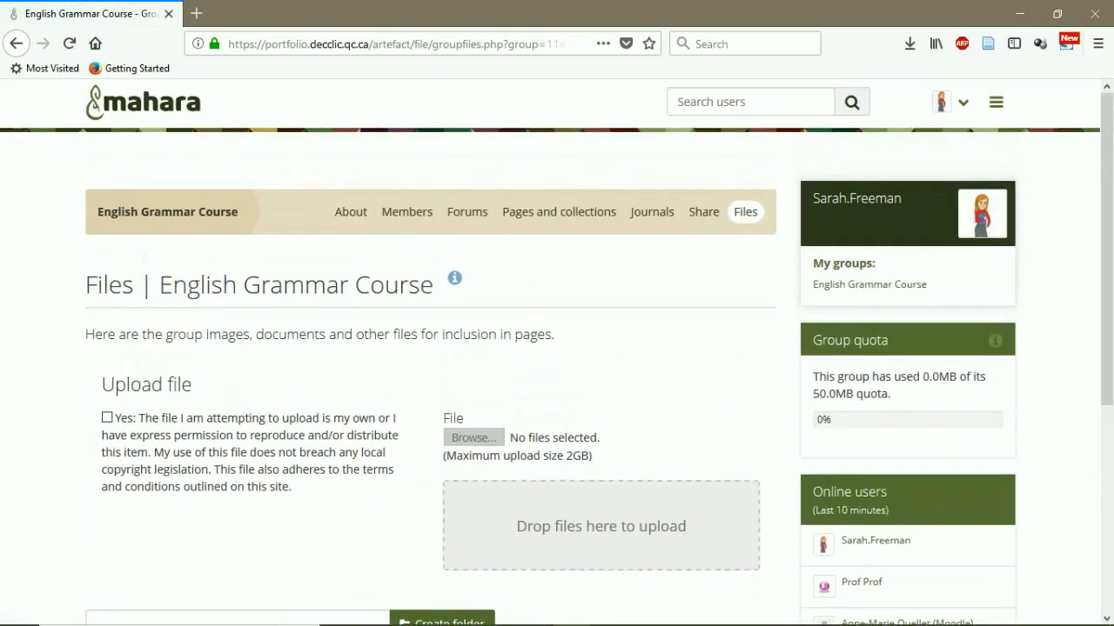